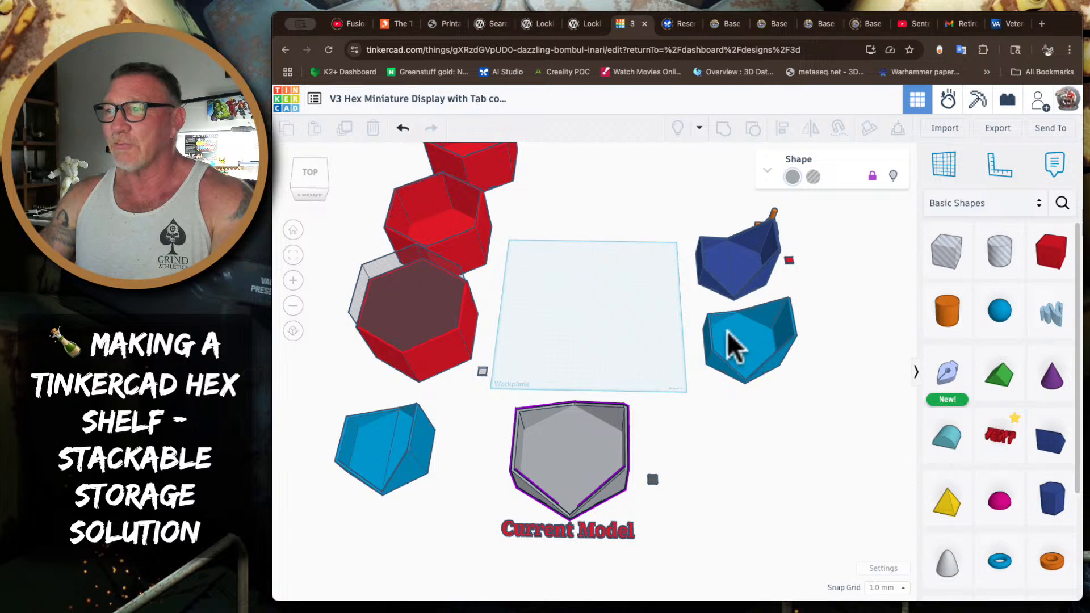
Move the light blue hex shelf from beside the workplane to the middle of the workplane
{"action": "scroll", "coordinate": [686, 329], "scroll_direction": "up", "scroll_amount": 5}
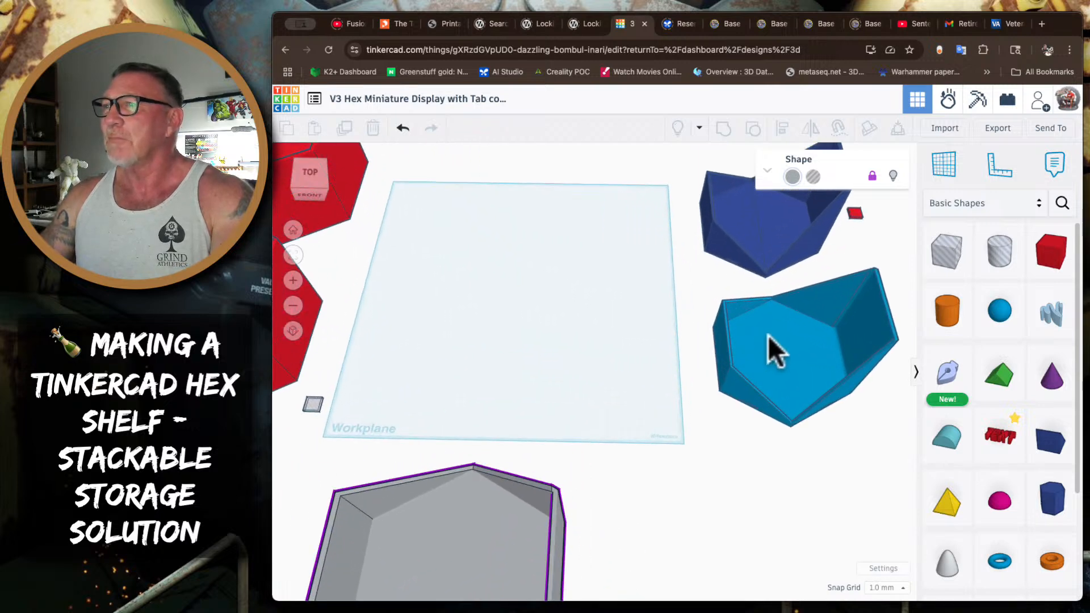
{"action": "left_click_drag", "start_coordinate": [842, 413], "coordinate": [537, 400]}
{"action": "mouse_move", "coordinate": [705, 433]}
{"action": "right_mouse_down"}
{"action": "mouse_move", "coordinate": [516, 409]}
{"action": "mouse_move", "coordinate": [705, 450]}
{"action": "right_mouse_up"}
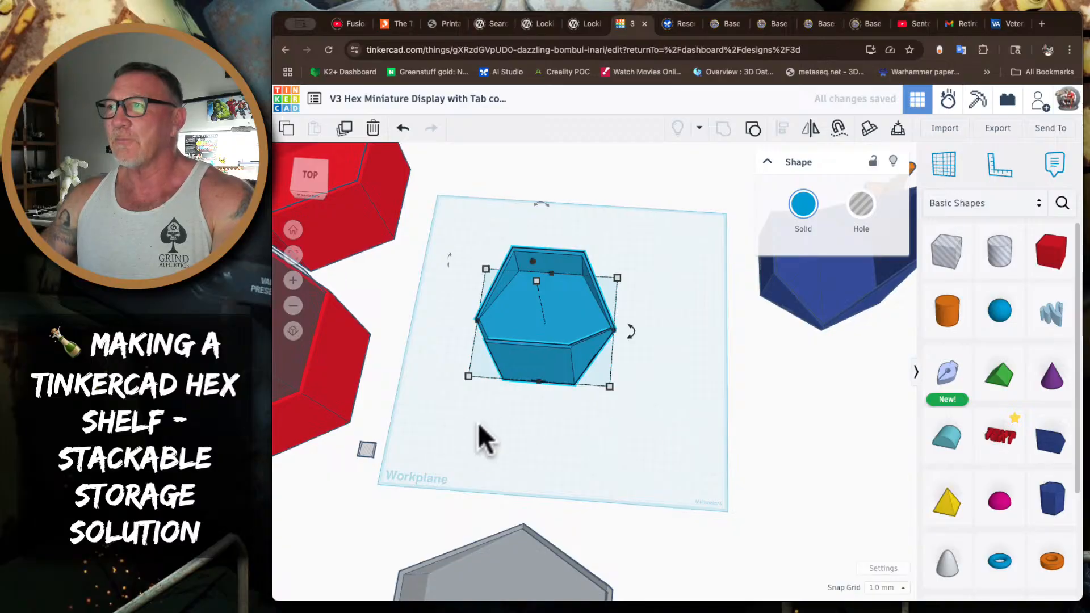
Make the front outer red hexagon polygon transparent to reveal the hexagonal hole nested inside it
{"action": "scroll", "coordinate": [596, 434], "scroll_direction": "up", "scroll_amount": 3}
{"action": "right_click_drag", "start_coordinate": [596, 434], "coordinate": [688, 445]}
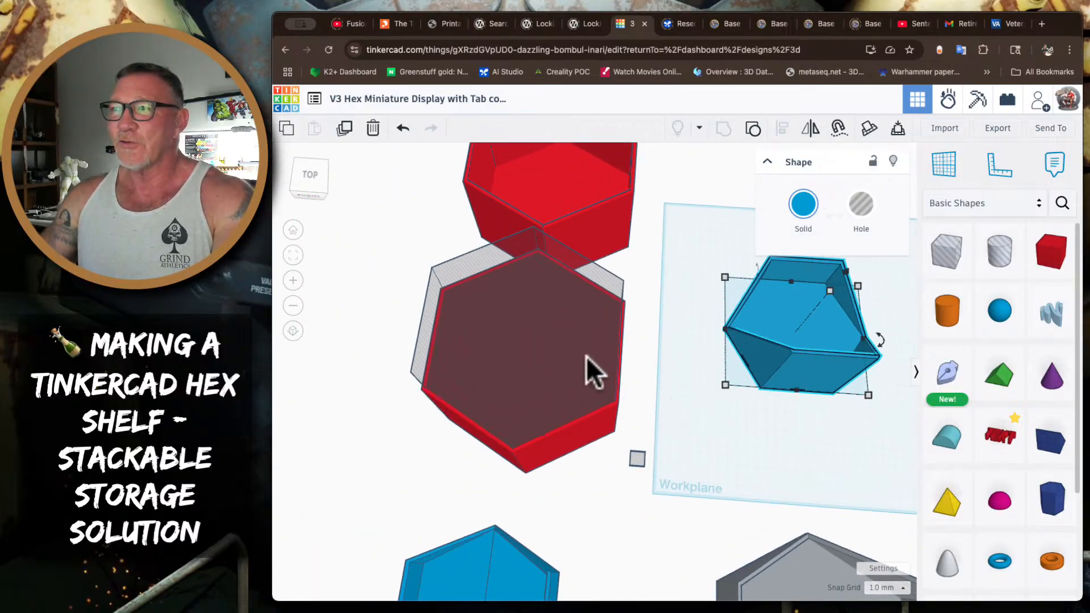
{"action": "right_click_drag", "start_coordinate": [674, 408], "coordinate": [611, 370]}
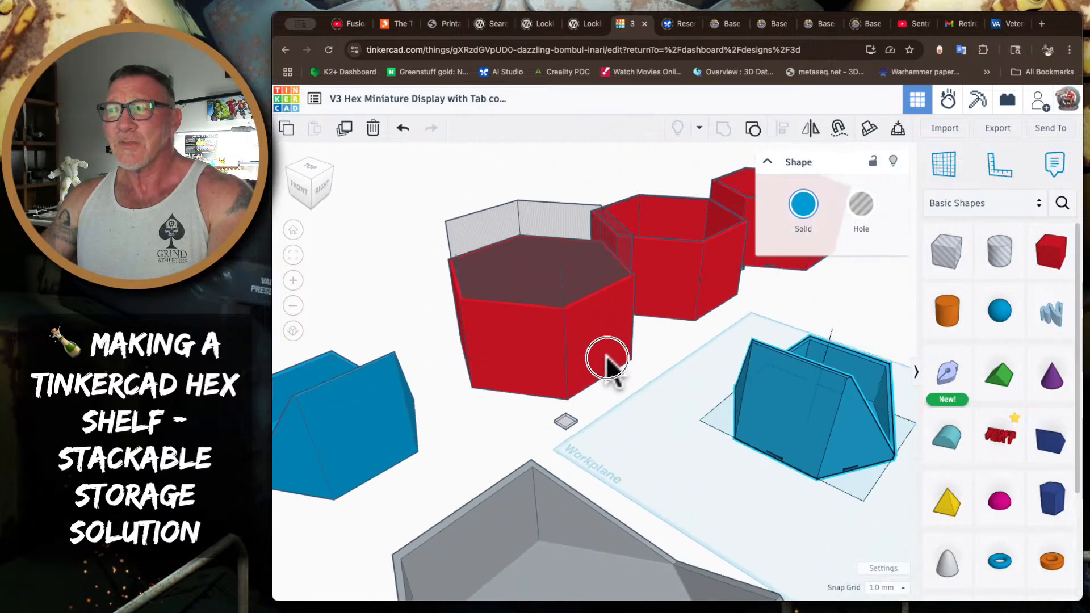
{"action": "left_click", "coordinate": [525, 258]}
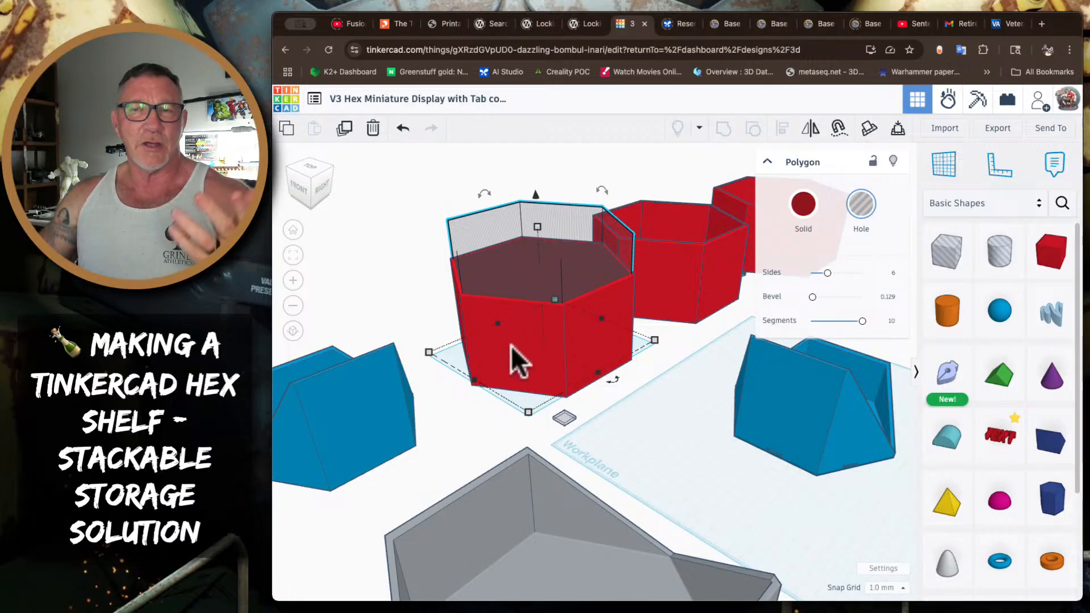
{"action": "scroll", "coordinate": [573, 312], "scroll_direction": "up", "scroll_amount": 5}
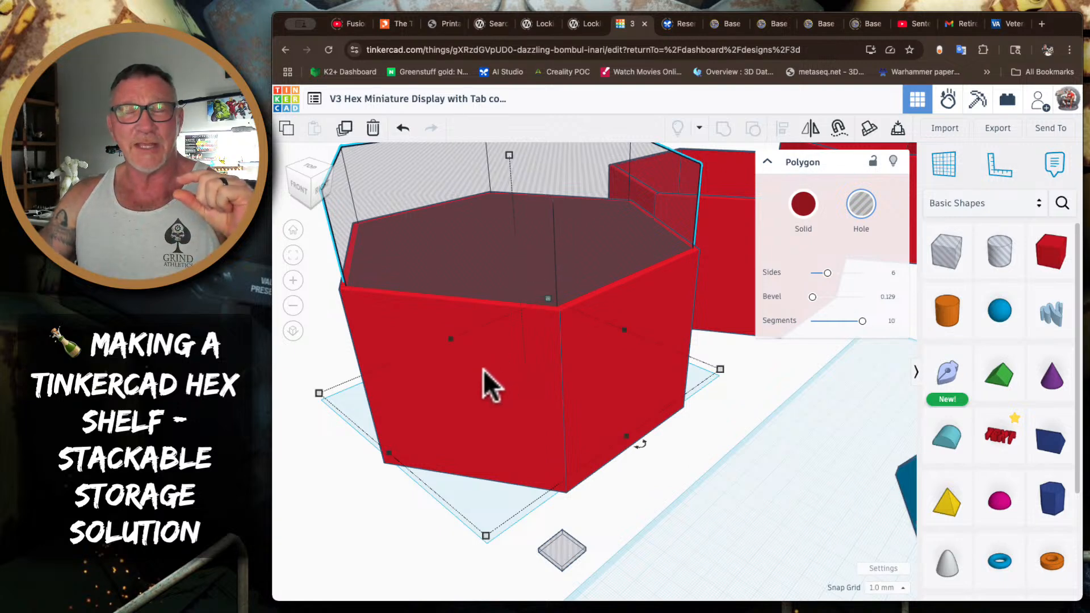
{"action": "left_click", "coordinate": [339, 500]}
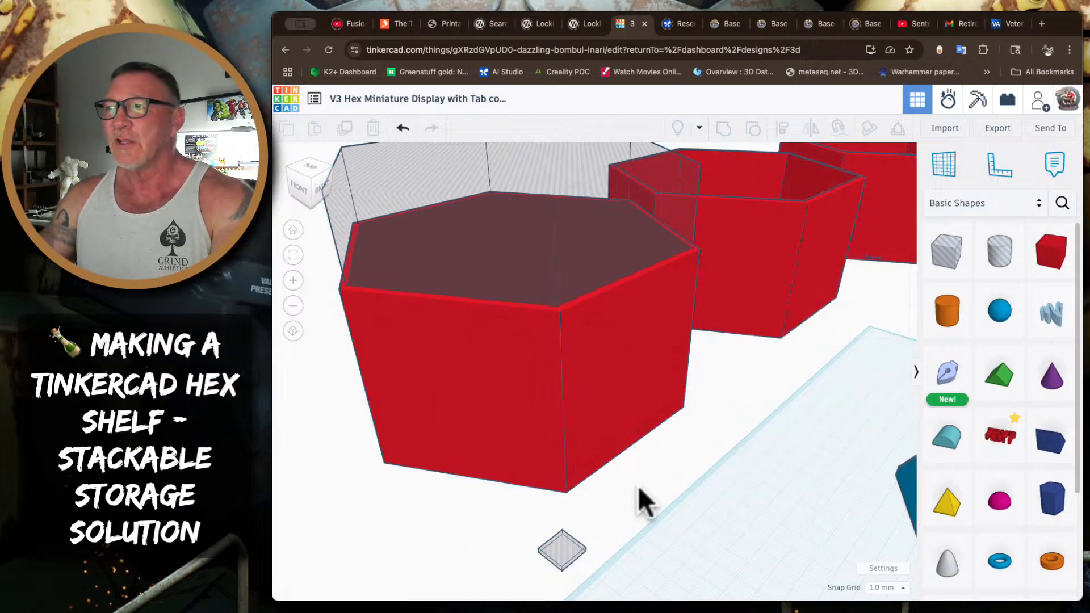
{"action": "left_click", "coordinate": [526, 378]}
{"action": "key", "text": "h"}
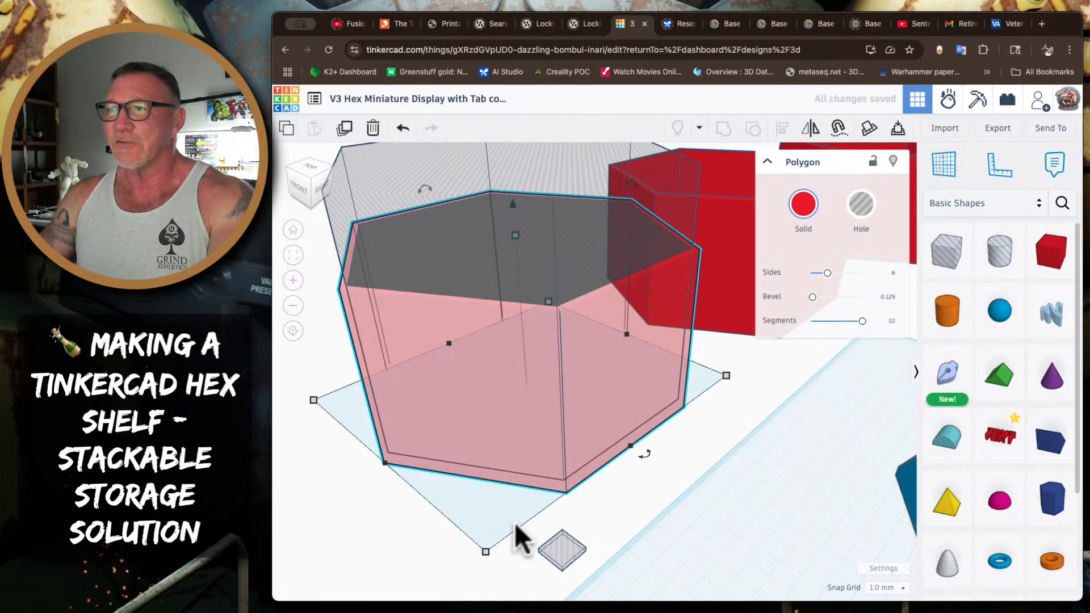
{"action": "right_click_drag", "start_coordinate": [514, 522], "coordinate": [495, 486]}
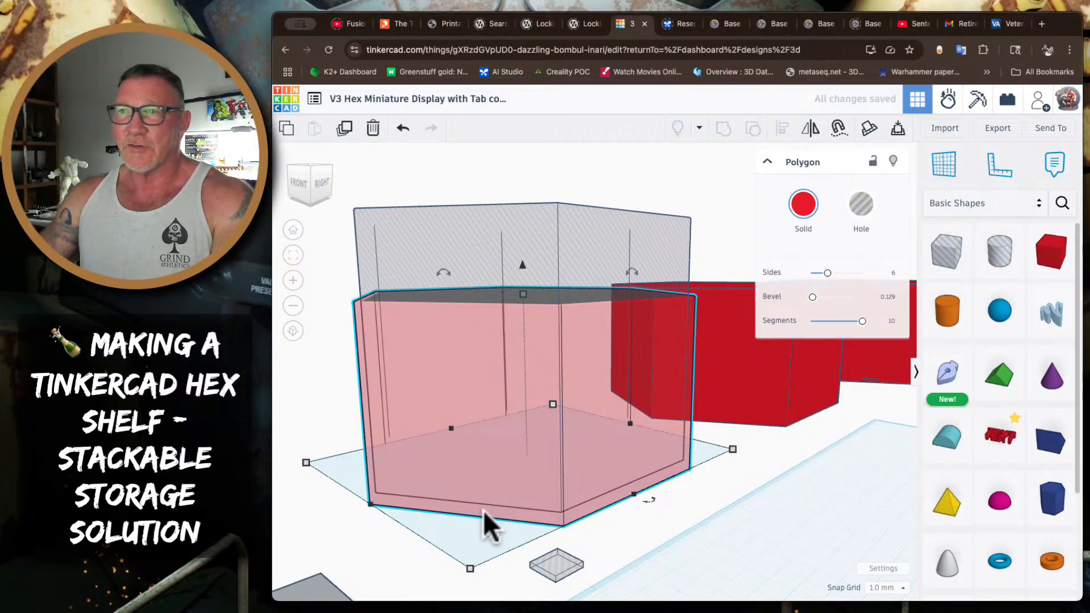
Change the nested hexagonal hole to a solid and make it transparent
{"action": "left_click", "coordinate": [500, 211]}
{"action": "mouse_move", "coordinate": [520, 190]}
{"action": "left_mouse_down"}
{"action": "mouse_move", "coordinate": [521, 175]}
{"action": "mouse_move", "coordinate": [516, 225]}
{"action": "mouse_move", "coordinate": [526, 155]}
{"action": "mouse_move", "coordinate": [517, 214]}
{"action": "mouse_move", "coordinate": [525, 192]}
{"action": "left_mouse_up"}
{"action": "left_click", "coordinate": [645, 178]}
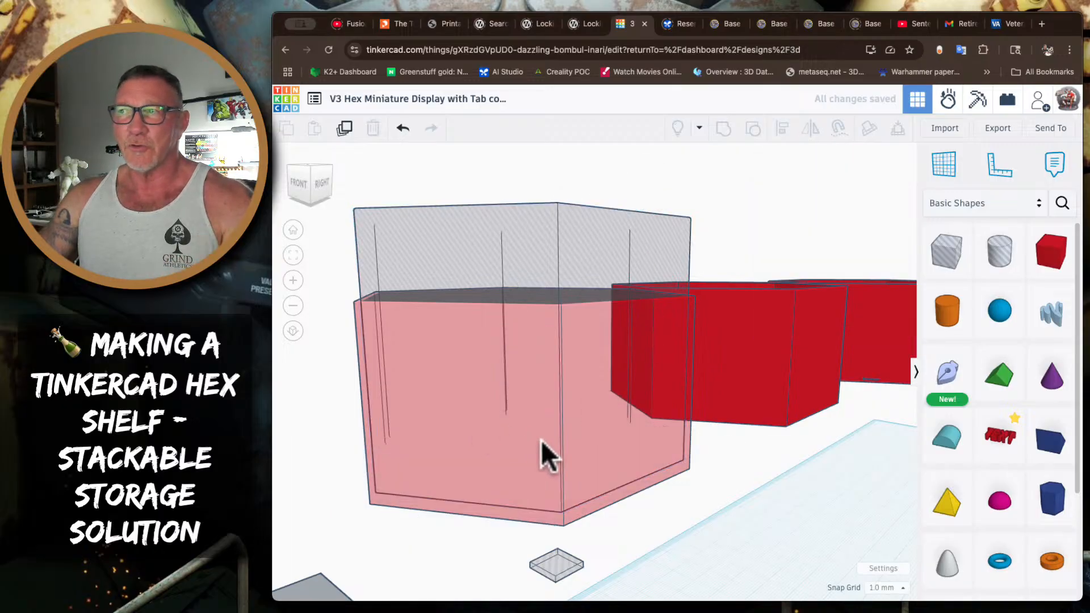
{"action": "left_click", "coordinate": [489, 414]}
{"action": "key", "text": "s"}
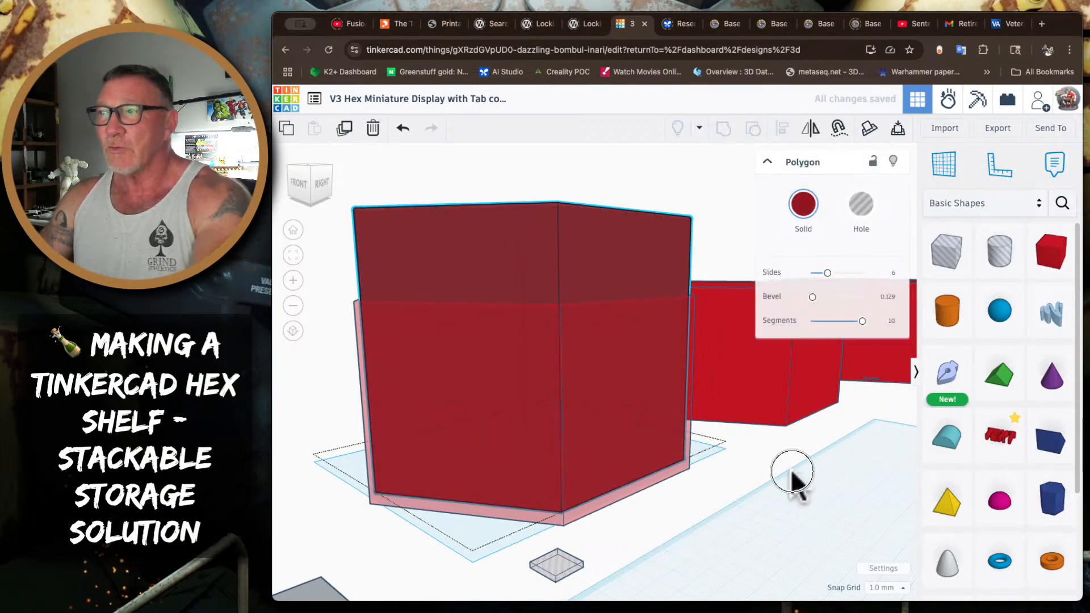
{"action": "right_click_drag", "start_coordinate": [791, 481], "coordinate": [719, 483]}
{"action": "left_click", "coordinate": [511, 243]}
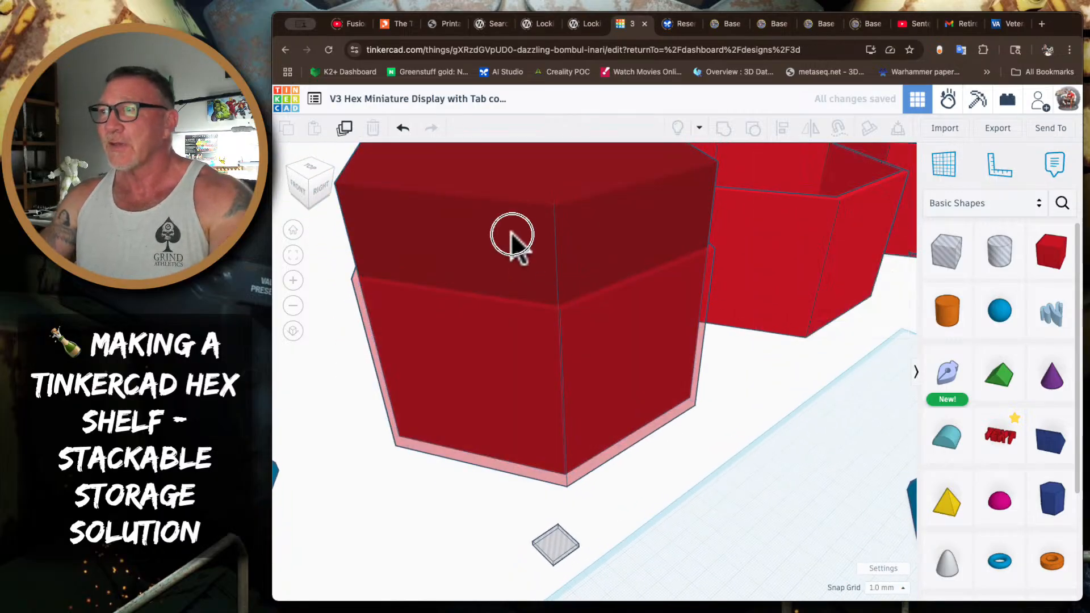
{"action": "key", "text": "t"}
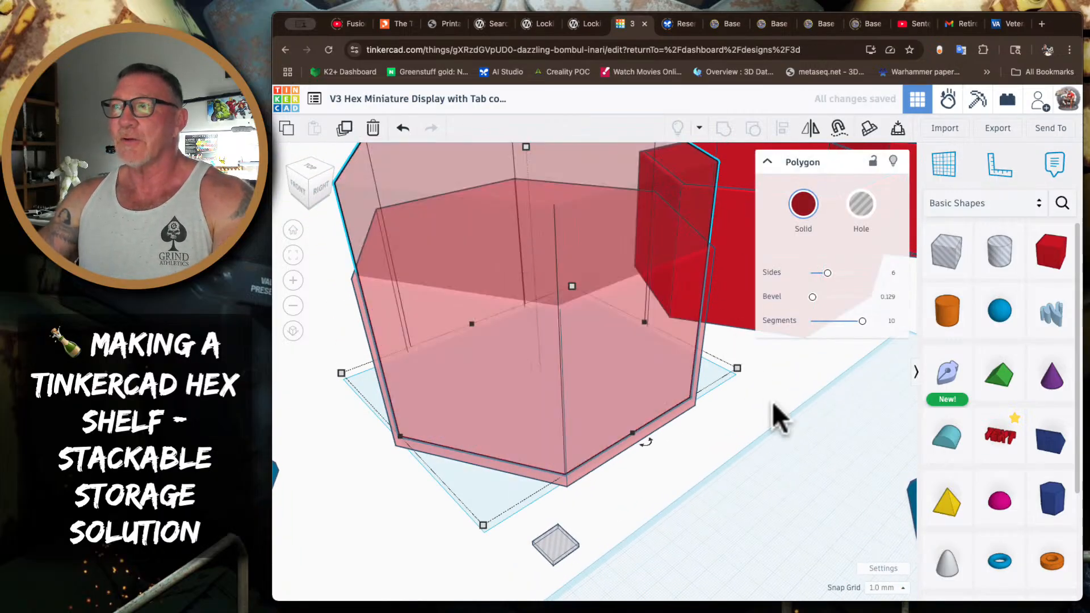
Examine the hollow interiors of the red hexagons and the angled cut walls of the light blue shelf on the workplane
{"action": "left_click", "coordinate": [752, 416]}
{"action": "middle_click_drag", "start_coordinate": [812, 382], "coordinate": [548, 494]}
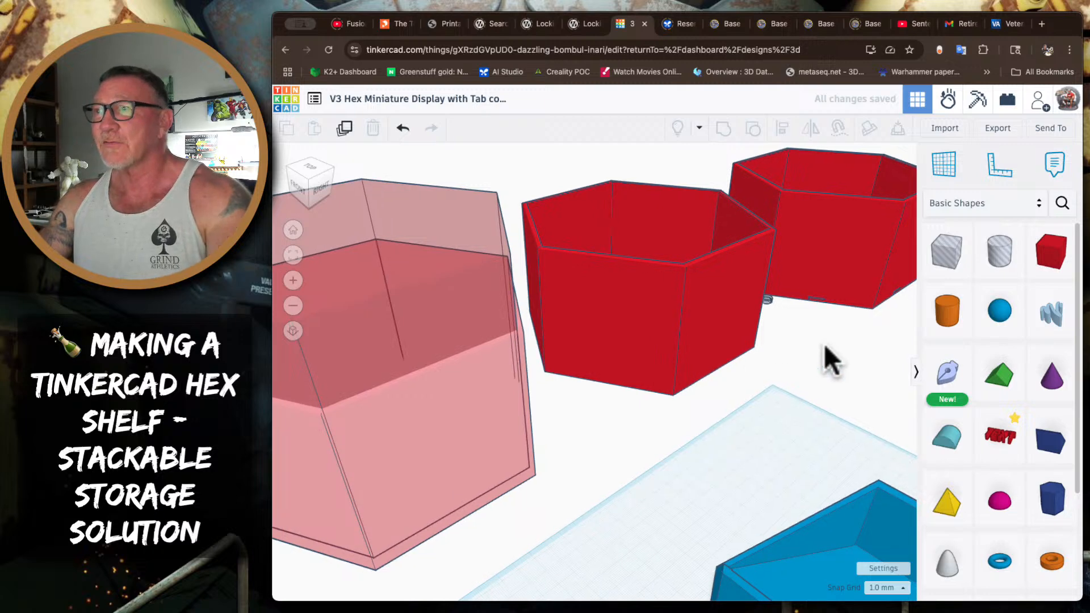
{"action": "right_click_drag", "start_coordinate": [823, 343], "coordinate": [769, 370]}
{"action": "middle_click_drag", "start_coordinate": [832, 382], "coordinate": [484, 554]}
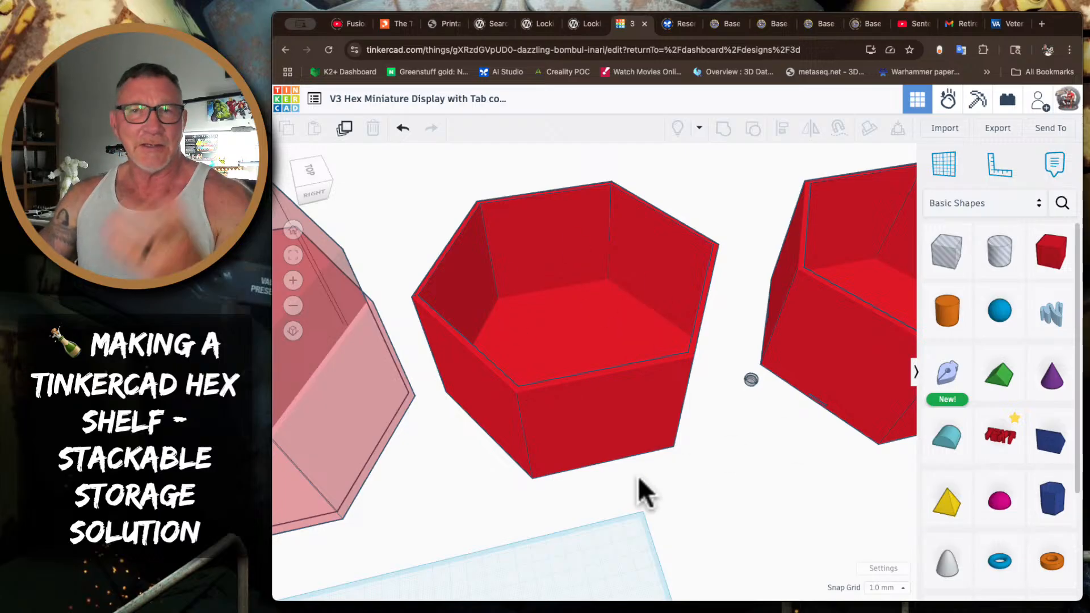
{"action": "scroll", "coordinate": [499, 522], "scroll_direction": "down", "scroll_amount": 6}
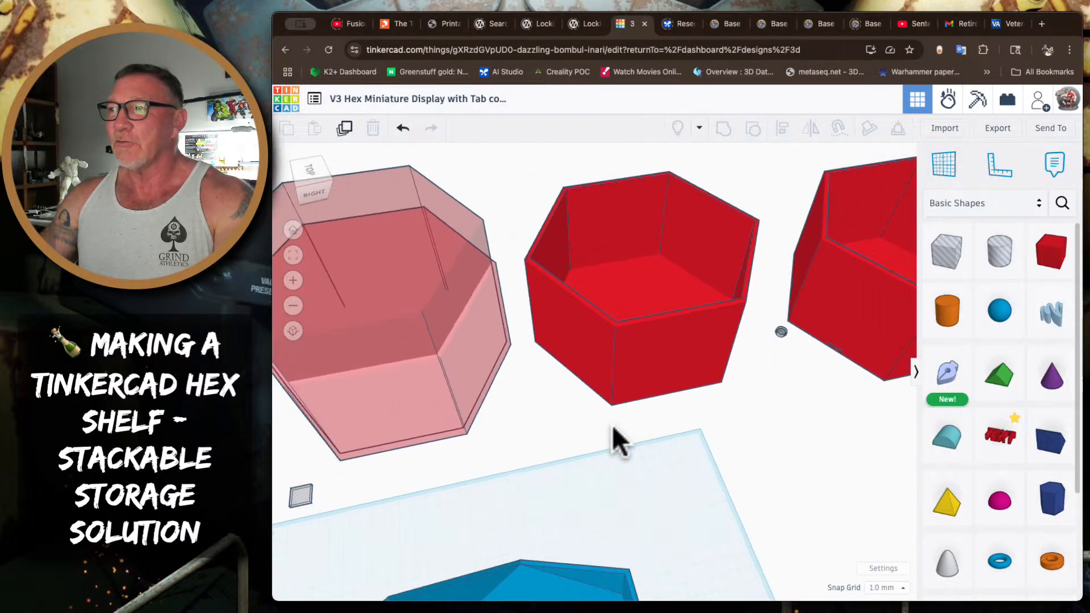
{"action": "right_click_drag", "start_coordinate": [519, 462], "coordinate": [464, 460]}
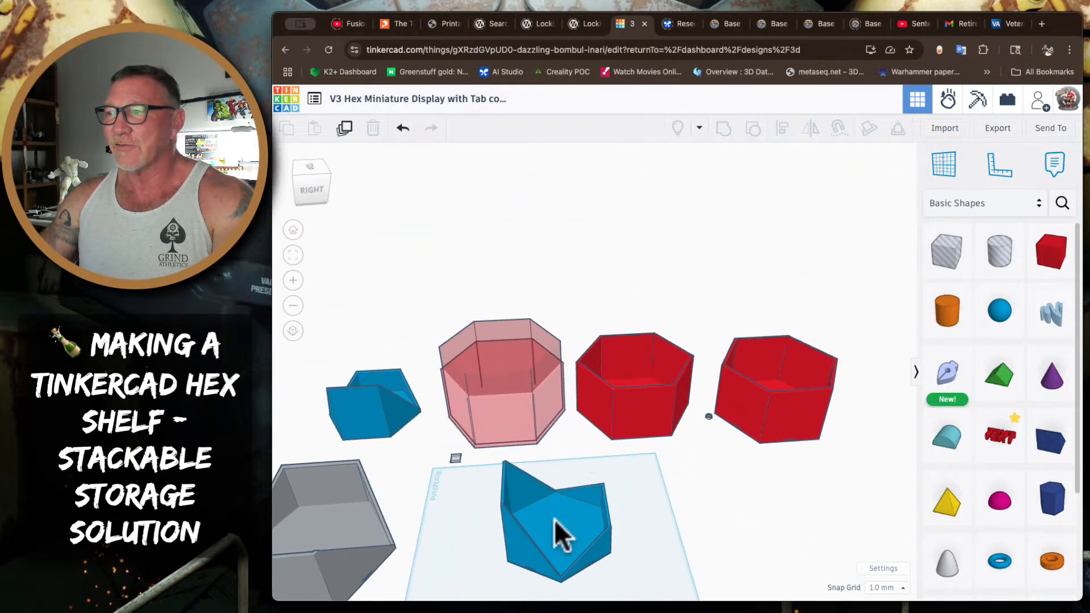
{"action": "right_click_drag", "start_coordinate": [553, 539], "coordinate": [567, 478]}
{"action": "scroll", "coordinate": [596, 389], "scroll_direction": "up", "scroll_amount": 5}
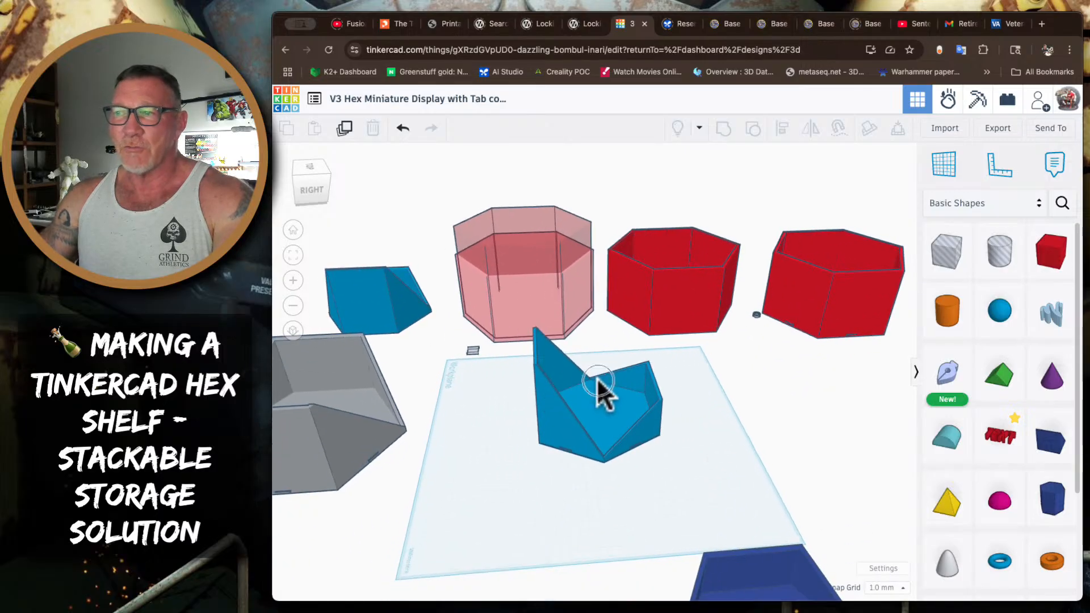
{"action": "scroll", "coordinate": [594, 383], "scroll_direction": "up", "scroll_amount": 5}
{"action": "scroll", "coordinate": [571, 418], "scroll_direction": "down", "scroll_amount": 3}
{"action": "middle_click_drag", "start_coordinate": [572, 418], "coordinate": [570, 353]}
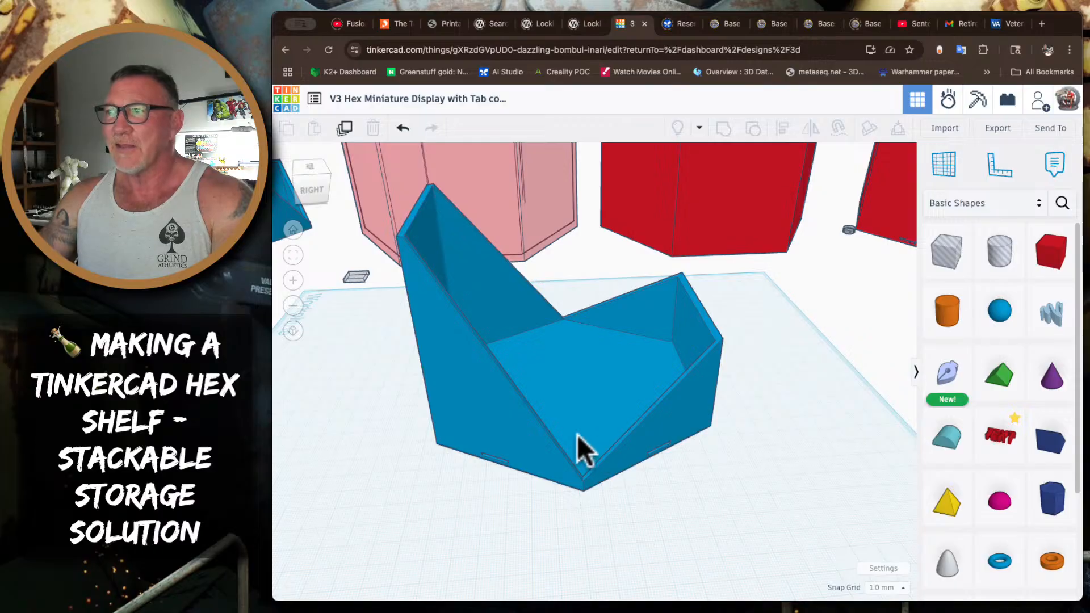
Add a hole box to the workplane, stretch it wider and taller than the light blue shelf, and move it over the shelf
{"action": "scroll", "coordinate": [577, 434], "scroll_direction": "down", "scroll_amount": 6}
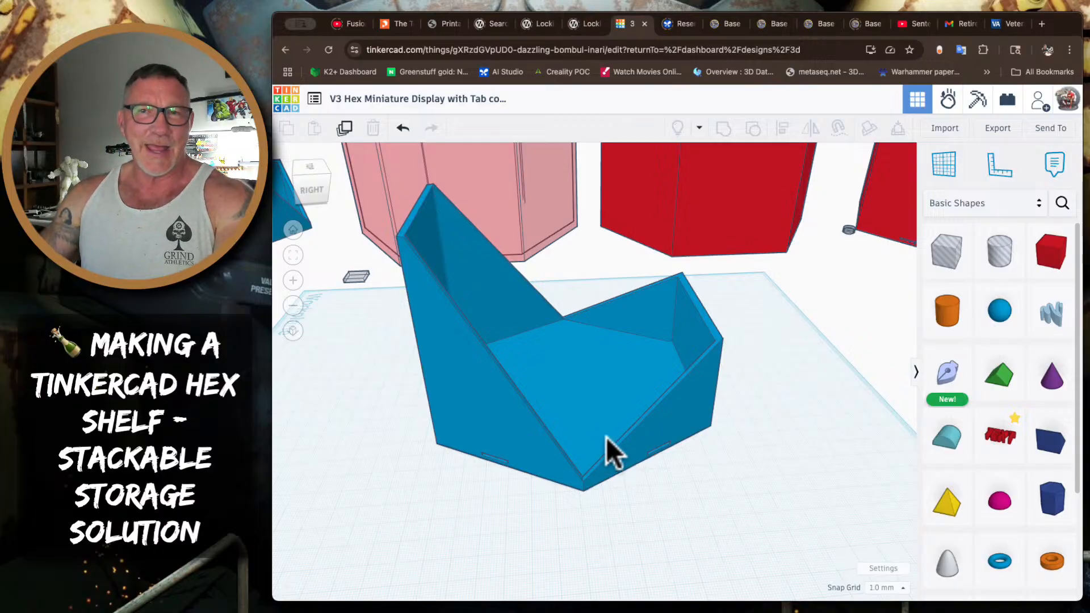
{"action": "middle_click_drag", "start_coordinate": [744, 446], "coordinate": [652, 450]}
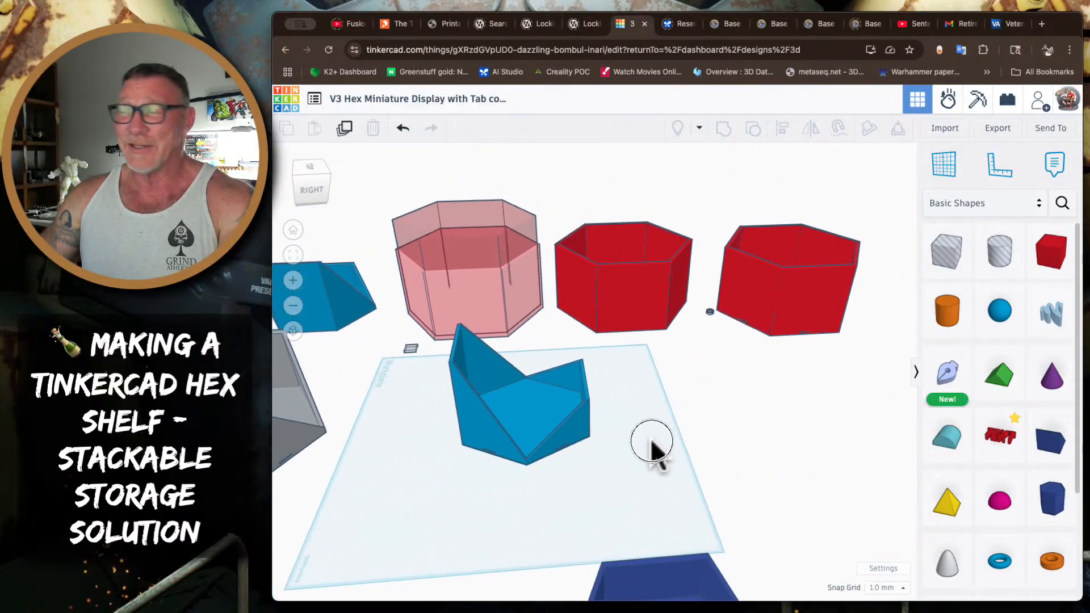
{"action": "left_click_drag", "start_coordinate": [944, 262], "coordinate": [538, 577]}
{"action": "left_click_drag", "start_coordinate": [533, 488], "coordinate": [357, 515]}
{"action": "left_click_drag", "start_coordinate": [551, 514], "coordinate": [670, 496]}
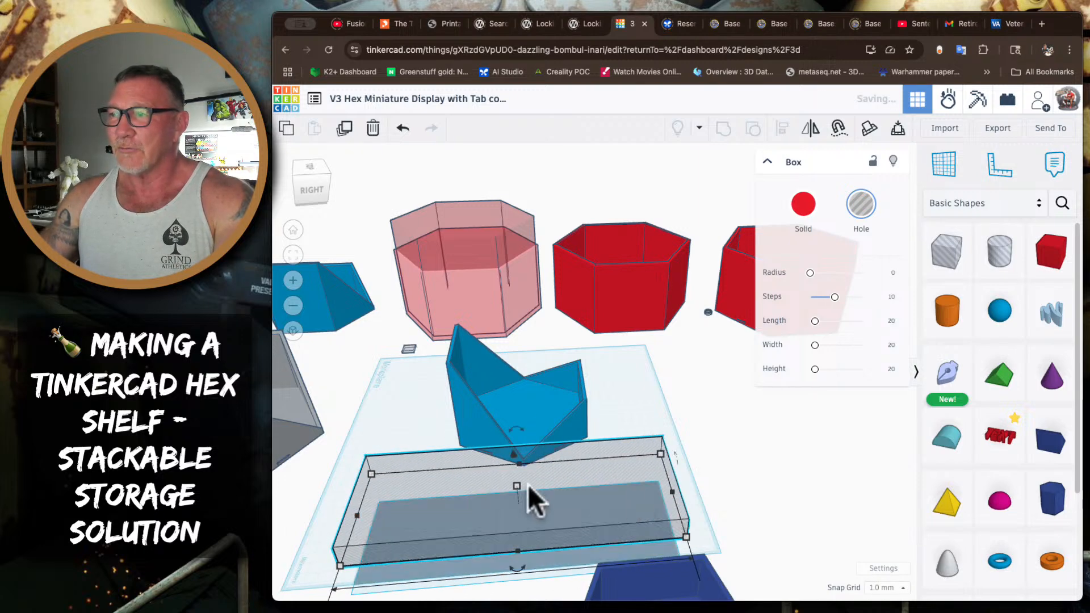
{"action": "left_click_drag", "start_coordinate": [518, 493], "coordinate": [516, 366]}
{"action": "left_click_drag", "start_coordinate": [486, 482], "coordinate": [540, 389]}
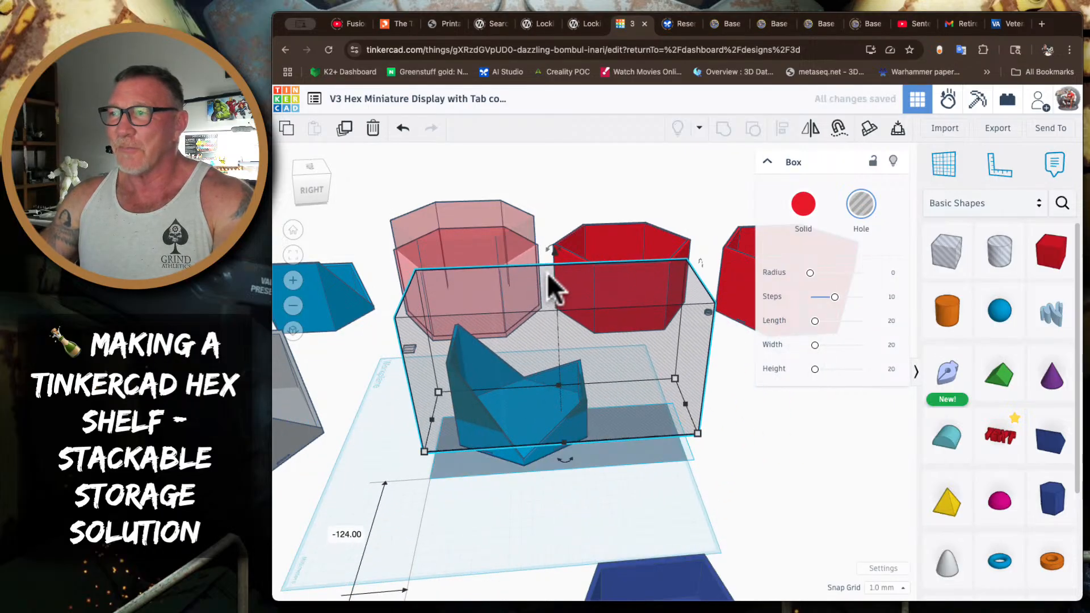
Tilt the hole box to -53° and shift it across the light blue shelf
{"action": "right_click_drag", "start_coordinate": [554, 287], "coordinate": [591, 382]}
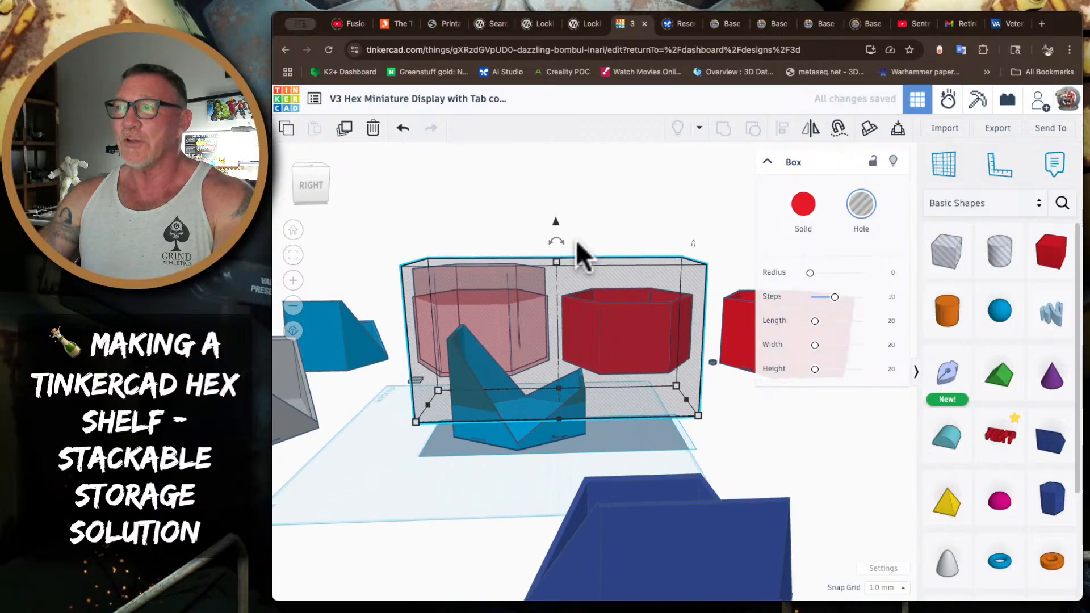
{"action": "left_click_drag", "start_coordinate": [553, 239], "coordinate": [706, 211]}
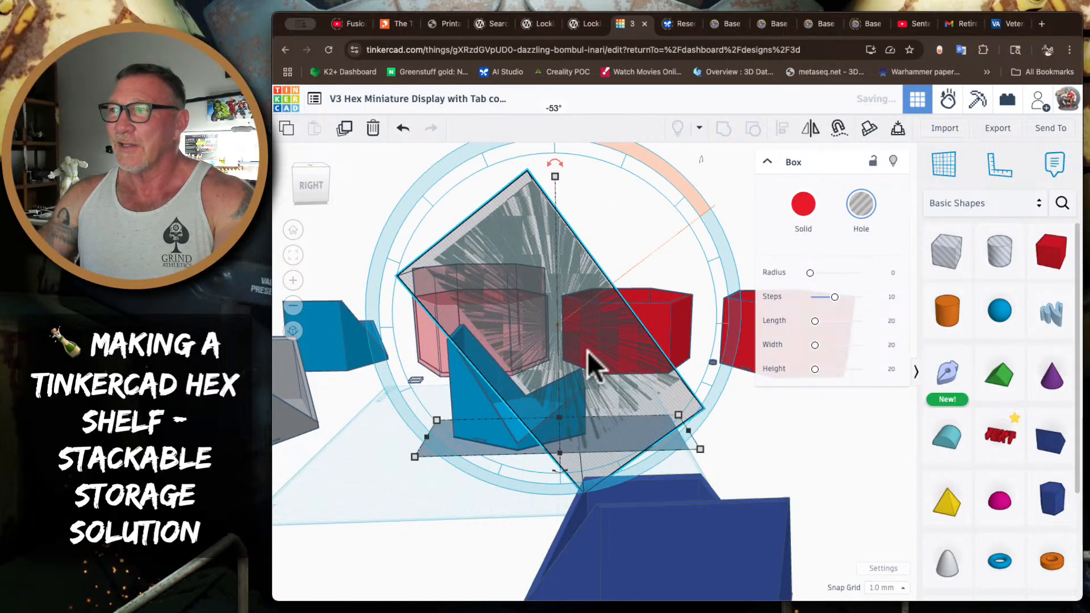
{"action": "left_click_drag", "start_coordinate": [588, 365], "coordinate": [562, 352]}
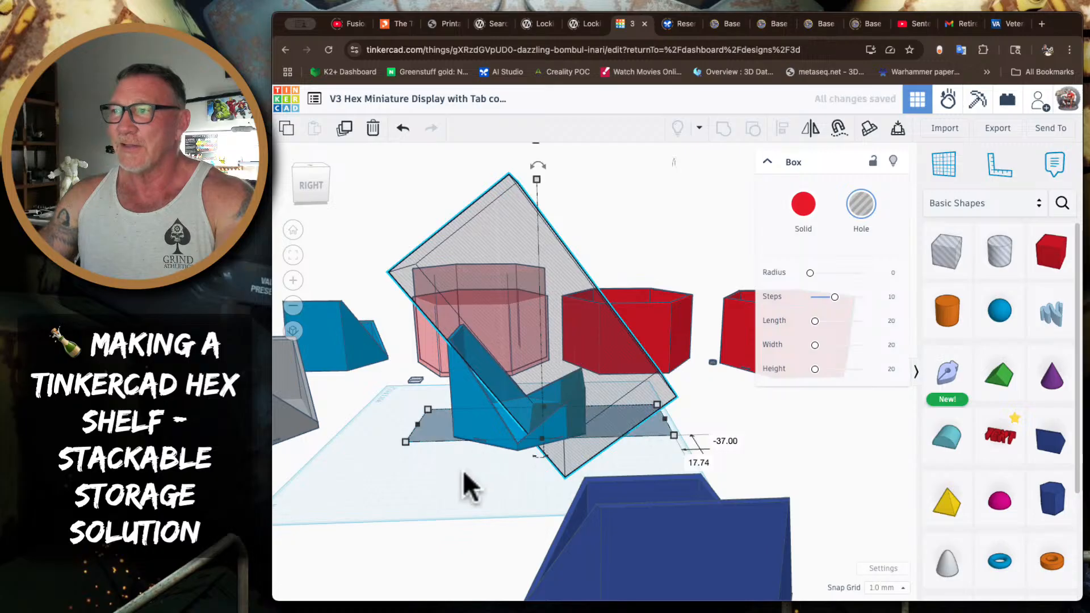
{"action": "scroll", "coordinate": [474, 418], "scroll_direction": "up", "scroll_amount": 3}
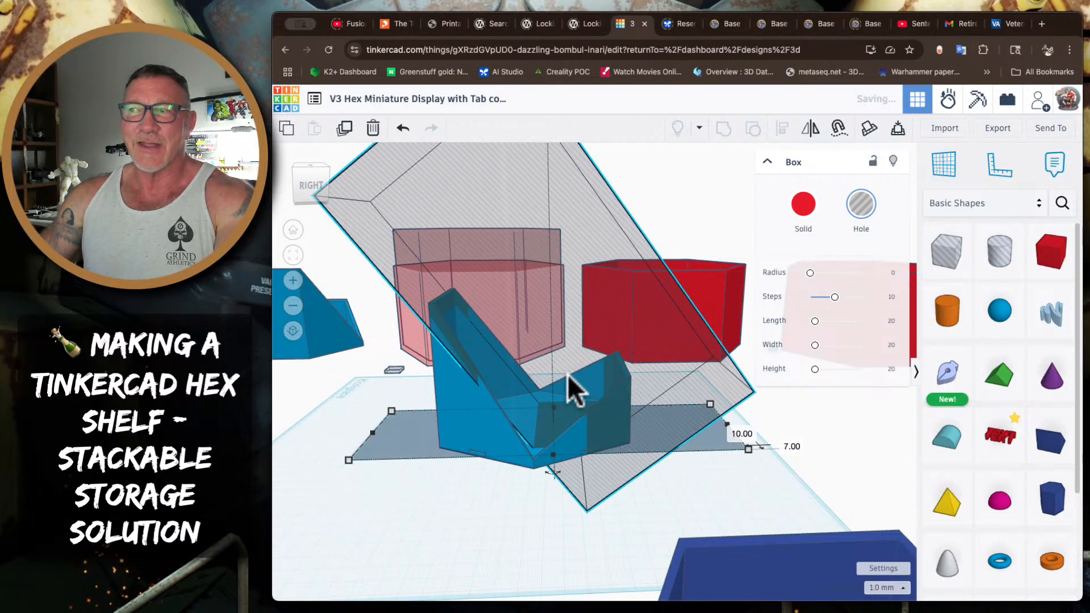
{"action": "scroll", "coordinate": [566, 371], "scroll_direction": "down", "scroll_amount": 3}
Raise the tilted hole box, steepen it slightly and align its lower face with the light blue shelf's sloping cut
{"action": "left_click_drag", "start_coordinate": [552, 148], "coordinate": [550, 114]}
{"action": "scroll", "coordinate": [556, 411], "scroll_direction": "up", "scroll_amount": 3}
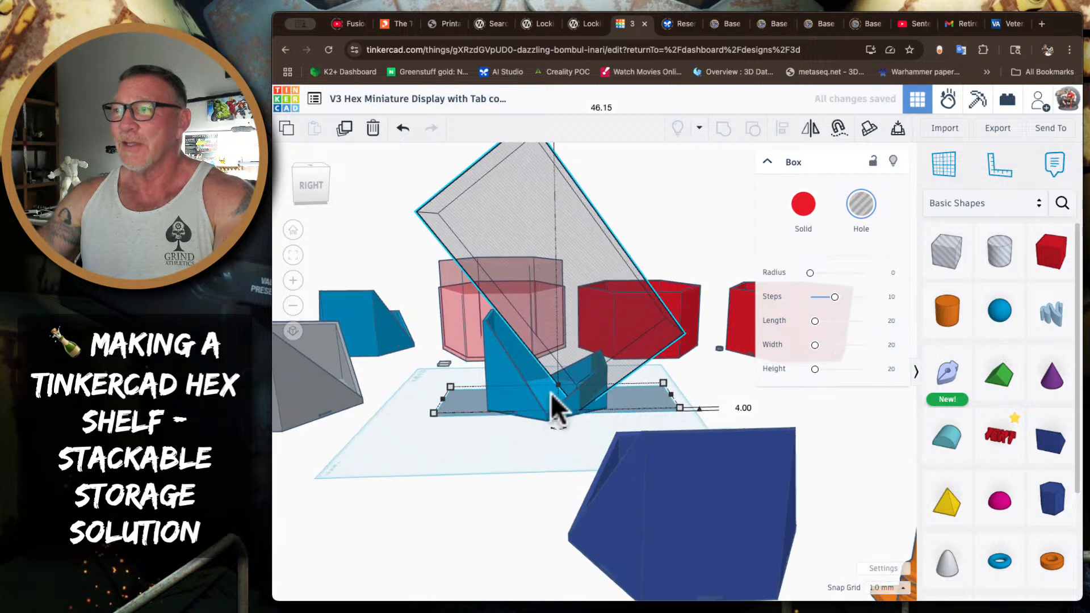
{"action": "left_click_drag", "start_coordinate": [605, 318], "coordinate": [564, 316]}
{"action": "scroll", "coordinate": [449, 312], "scroll_direction": "up", "scroll_amount": 5}
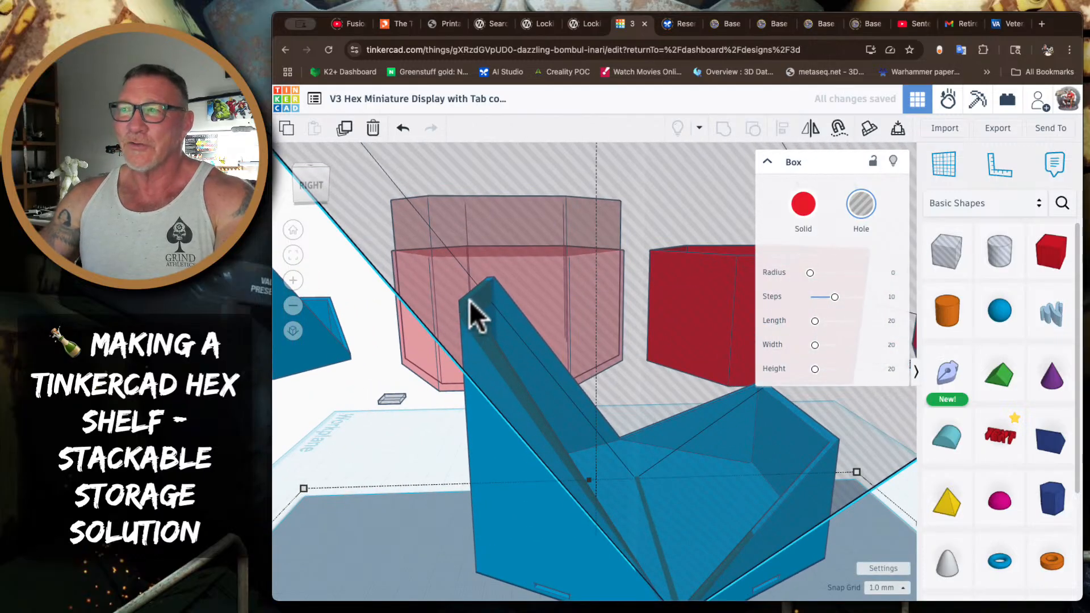
{"action": "scroll", "coordinate": [539, 377], "scroll_direction": "down", "scroll_amount": 8}
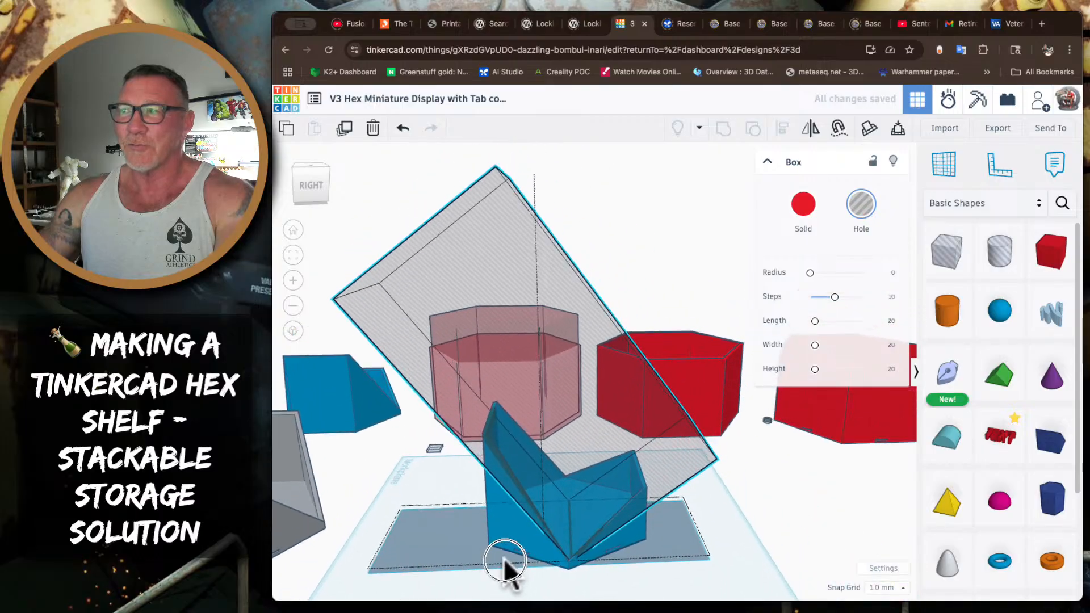
{"action": "left_click_drag", "start_coordinate": [533, 165], "coordinate": [551, 133]}
{"action": "mouse_move", "coordinate": [518, 382]}
{"action": "left_mouse_down"}
{"action": "mouse_move", "coordinate": [532, 382]}
{"action": "mouse_move", "coordinate": [530, 397]}
{"action": "left_mouse_up"}
{"action": "scroll", "coordinate": [460, 560], "scroll_direction": "down", "scroll_amount": 5}
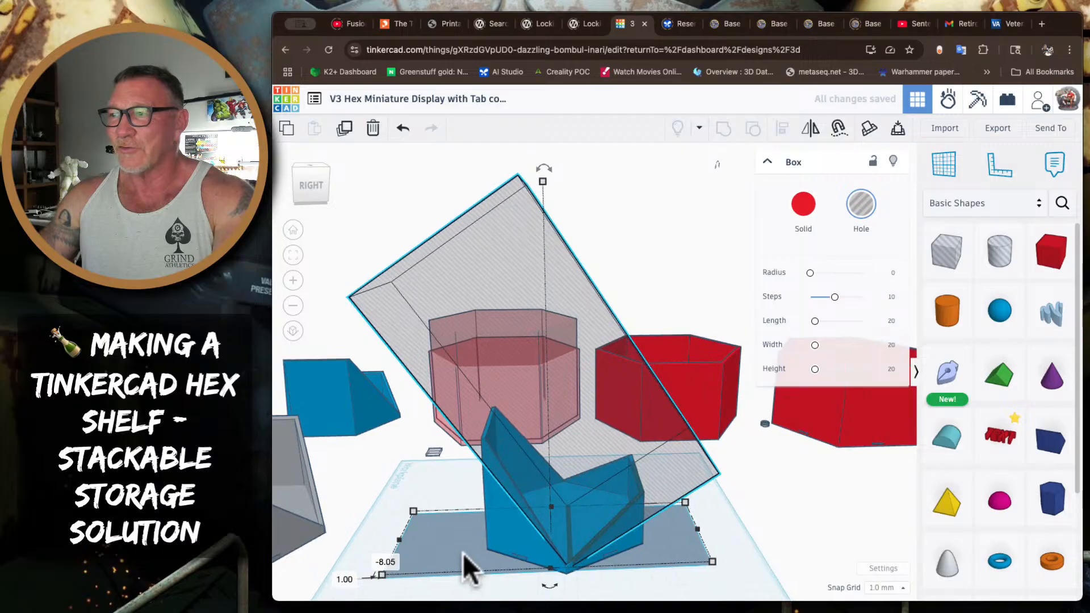
Delete the tilted hole box over the light blue shelf
{"action": "middle_click_drag", "start_coordinate": [585, 572], "coordinate": [607, 465]}
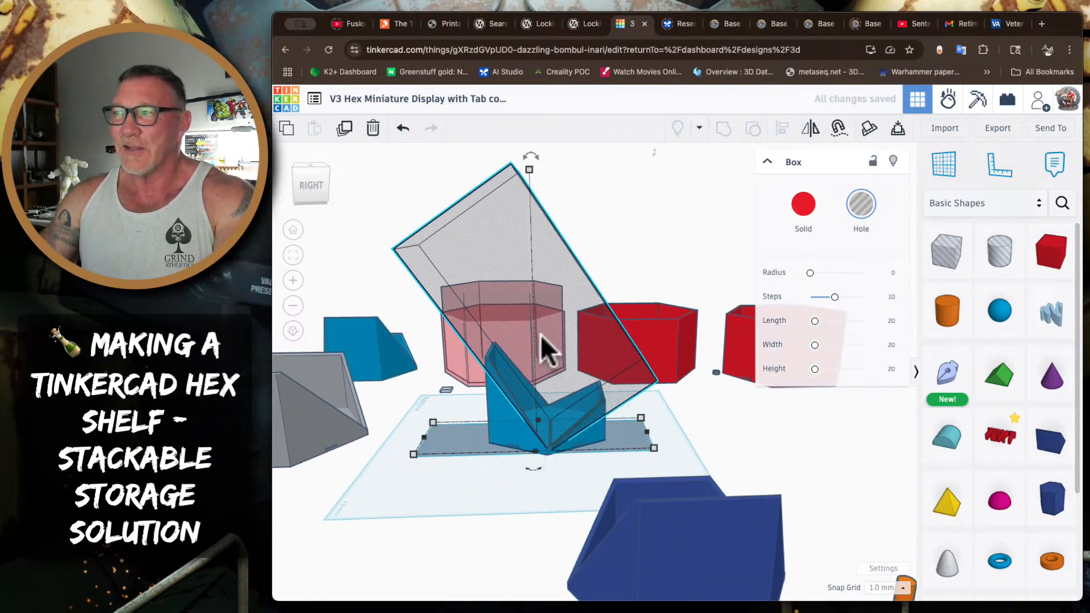
{"action": "key", "text": "Delete"}
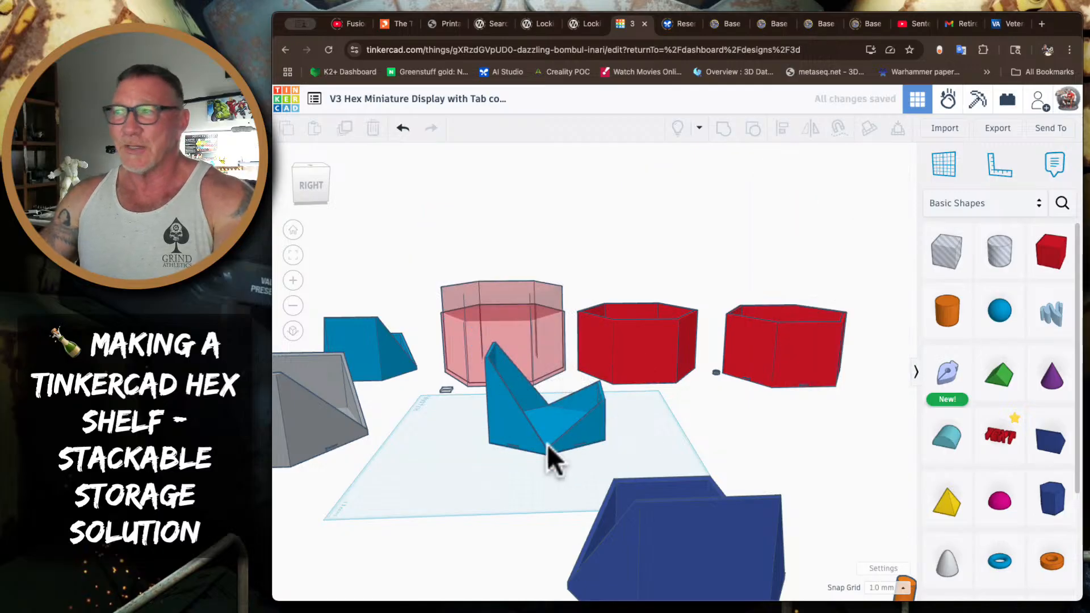
Move the light blue shelf off the workplane, just beyond its back edge near the red hexagons
{"action": "right_click_drag", "start_coordinate": [547, 445], "coordinate": [556, 410]}
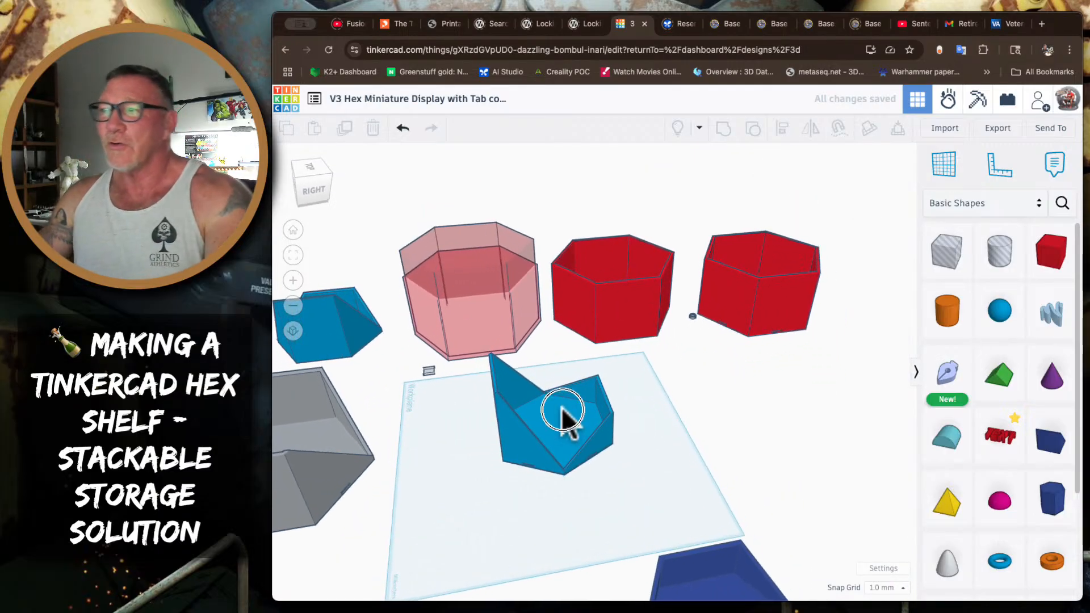
{"action": "left_click", "coordinate": [537, 447]}
{"action": "scroll", "coordinate": [538, 444], "scroll_direction": "up", "scroll_amount": 5}
{"action": "right_click_drag", "start_coordinate": [477, 446], "coordinate": [579, 445]}
{"action": "scroll", "coordinate": [578, 445], "scroll_direction": "down", "scroll_amount": 5}
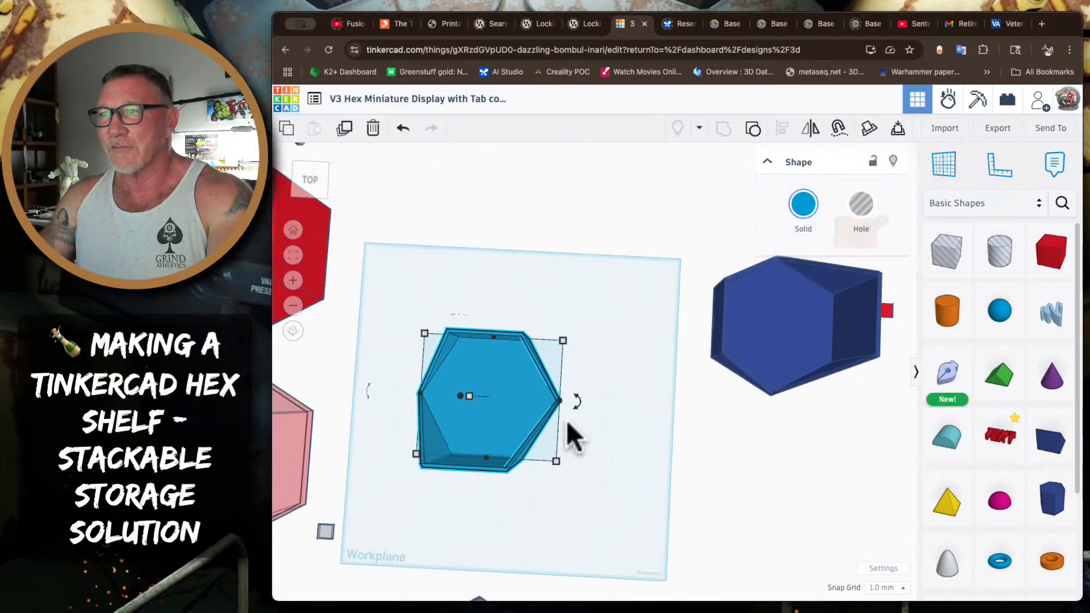
{"action": "left_click_drag", "start_coordinate": [507, 414], "coordinate": [553, 221]}
{"action": "scroll", "coordinate": [535, 363], "scroll_direction": "down", "scroll_amount": 4}
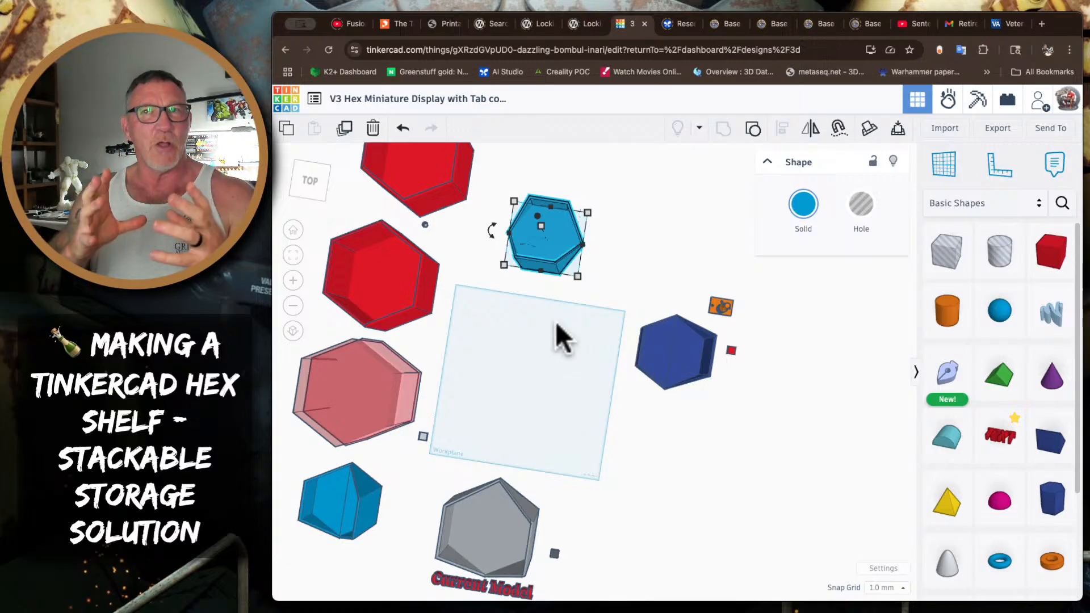
Unlock the grey shelf above the "Current Model" text
{"action": "right_click_drag", "start_coordinate": [606, 380], "coordinate": [570, 359]}
{"action": "scroll", "coordinate": [570, 359], "scroll_direction": "up", "scroll_amount": 2}
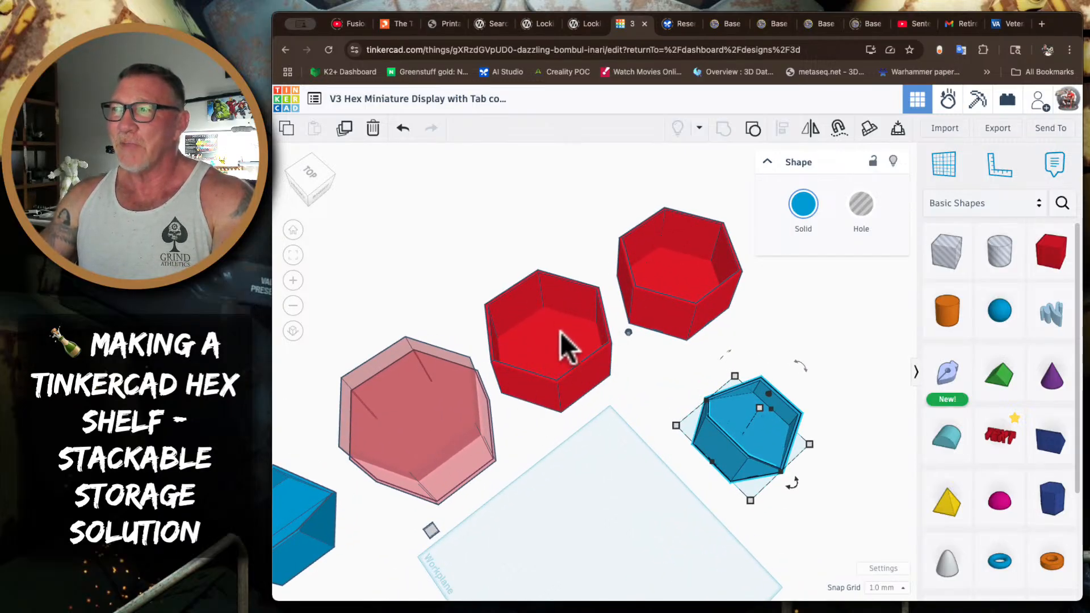
{"action": "scroll", "coordinate": [533, 320], "scroll_direction": "down", "scroll_amount": 5}
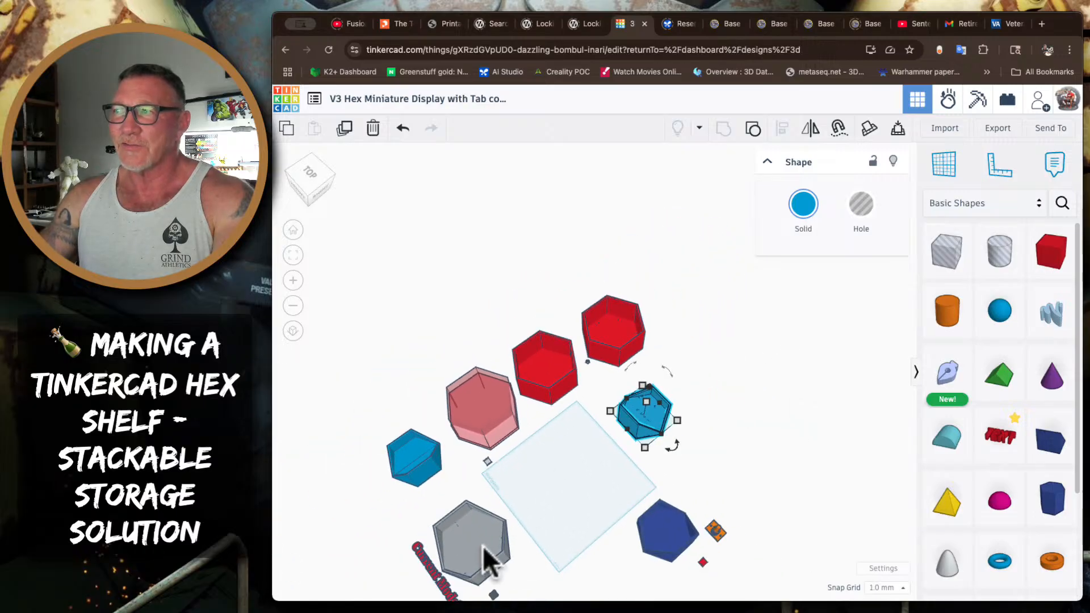
{"action": "scroll", "coordinate": [462, 554], "scroll_direction": "up", "scroll_amount": 2}
{"action": "right_click_drag", "start_coordinate": [556, 540], "coordinate": [530, 341]}
{"action": "left_click", "coordinate": [288, 254]}
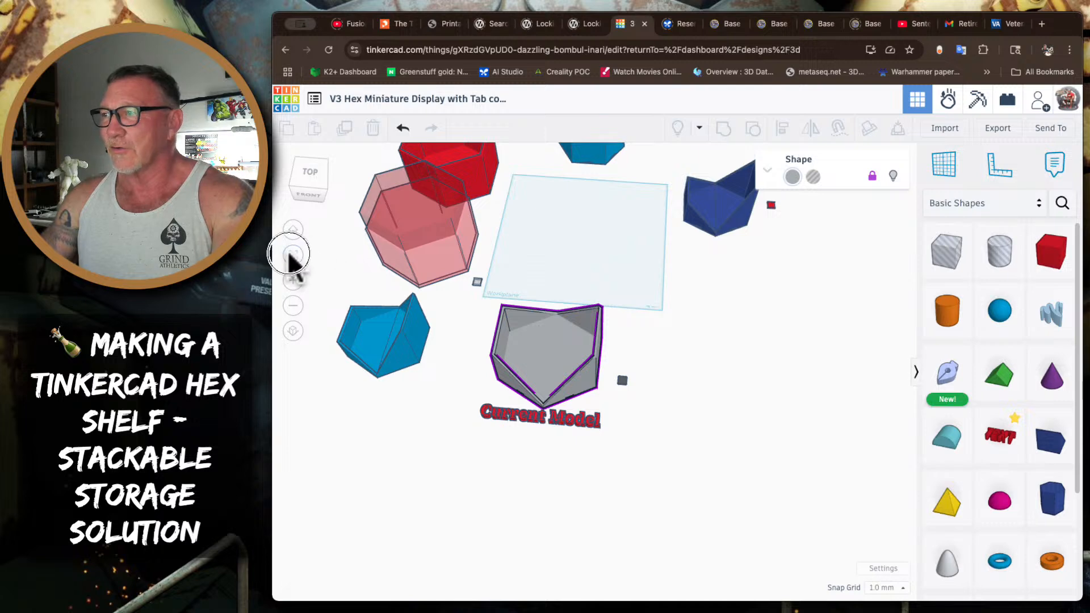
{"action": "middle_click_drag", "start_coordinate": [589, 435], "coordinate": [574, 344]}
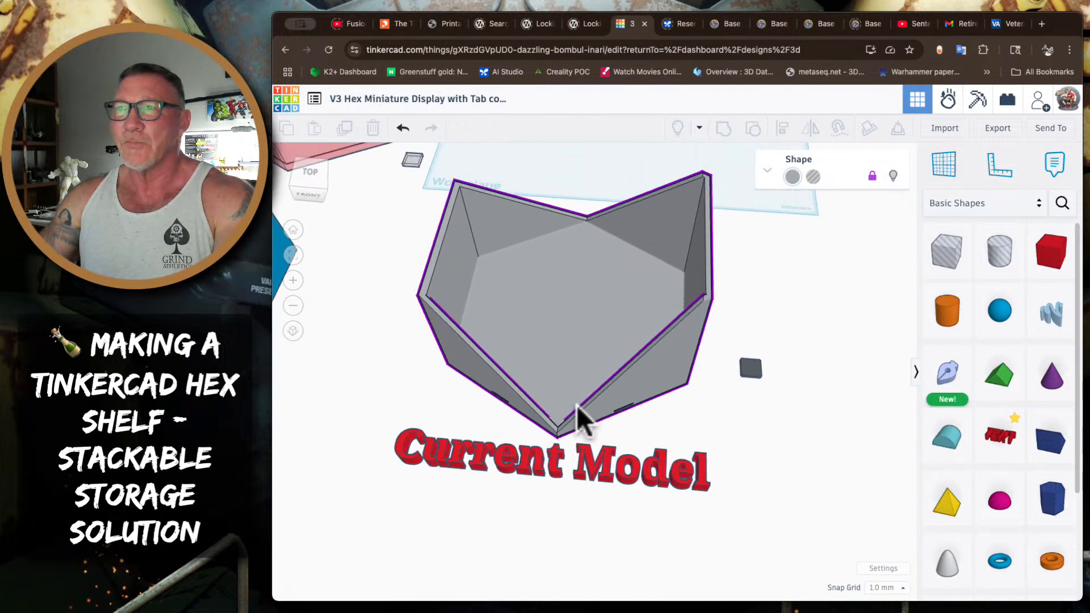
{"action": "right_click_drag", "start_coordinate": [576, 407], "coordinate": [592, 351]}
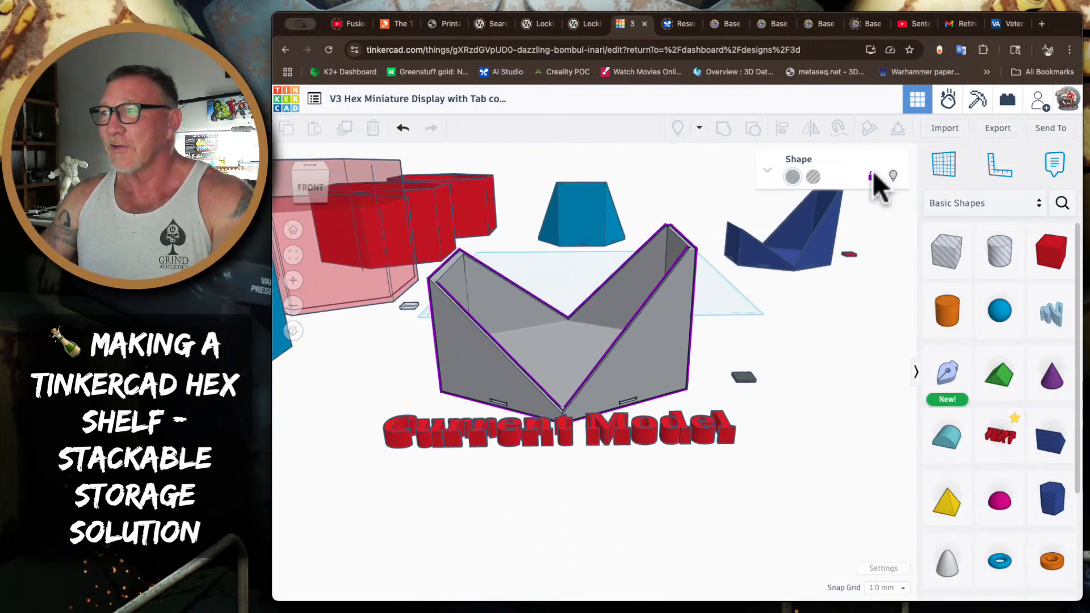
{"action": "left_click", "coordinate": [872, 175]}
{"action": "left_click", "coordinate": [802, 458]}
{"action": "right_click_drag", "start_coordinate": [817, 416], "coordinate": [823, 403]}
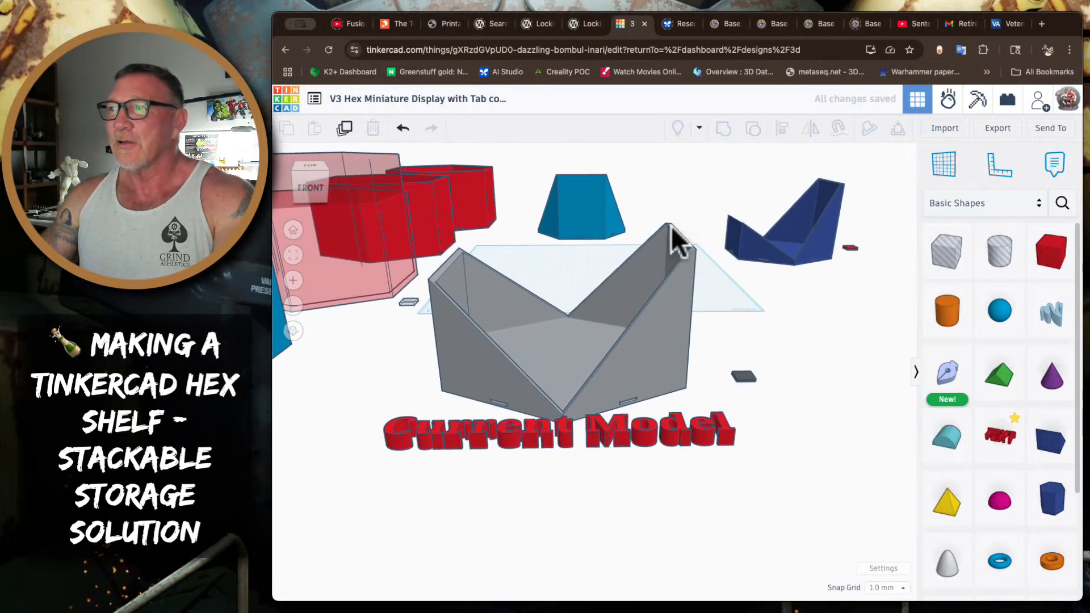
Select the grey shelf and inspect the tab slots cut along the lower edges of its walls
{"action": "right_click_drag", "start_coordinate": [691, 284], "coordinate": [716, 439]}
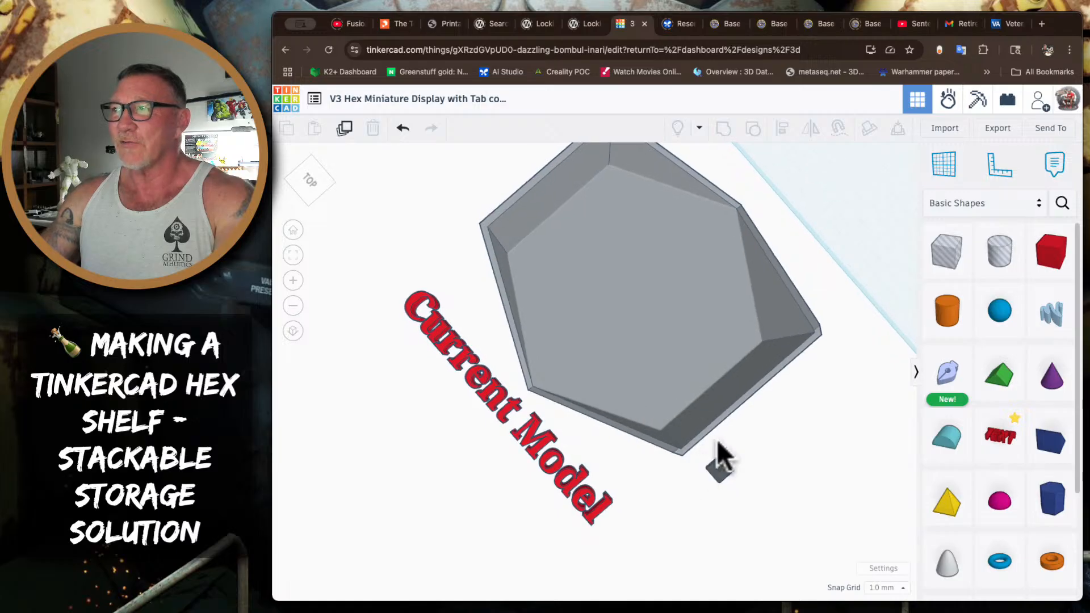
{"action": "left_click", "coordinate": [677, 448]}
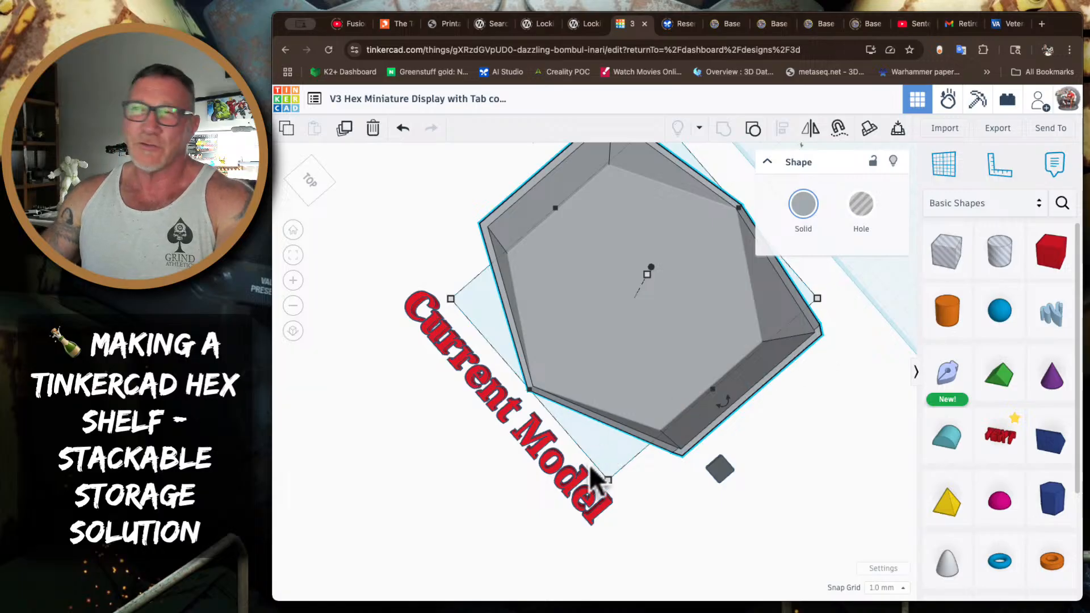
{"action": "right_click_drag", "start_coordinate": [590, 474], "coordinate": [523, 419]}
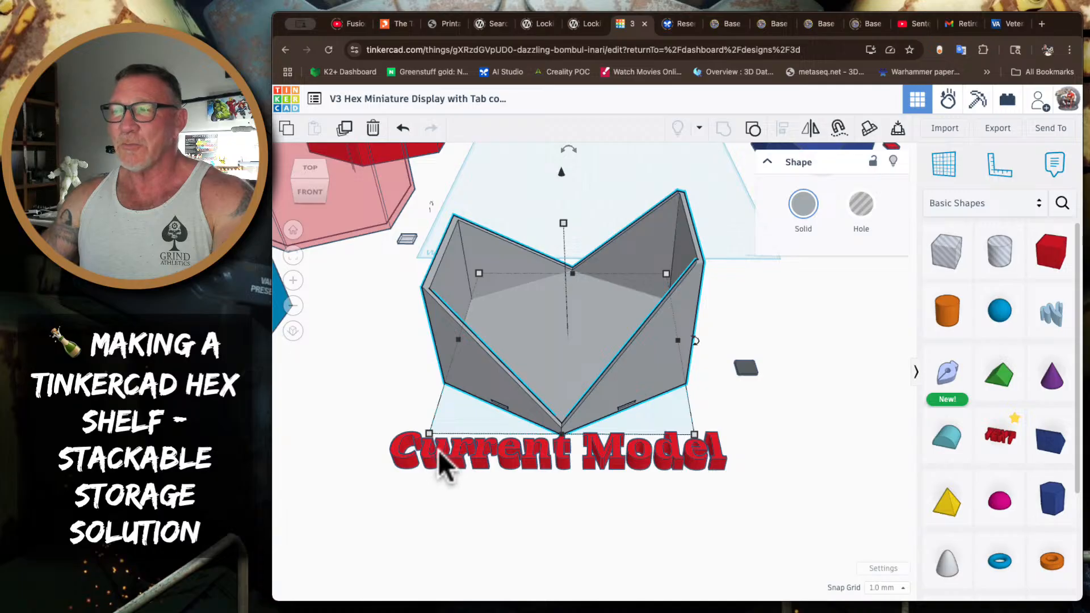
{"action": "right_click_drag", "start_coordinate": [441, 486], "coordinate": [638, 437]}
{"action": "scroll", "coordinate": [451, 433], "scroll_direction": "up", "scroll_amount": 5}
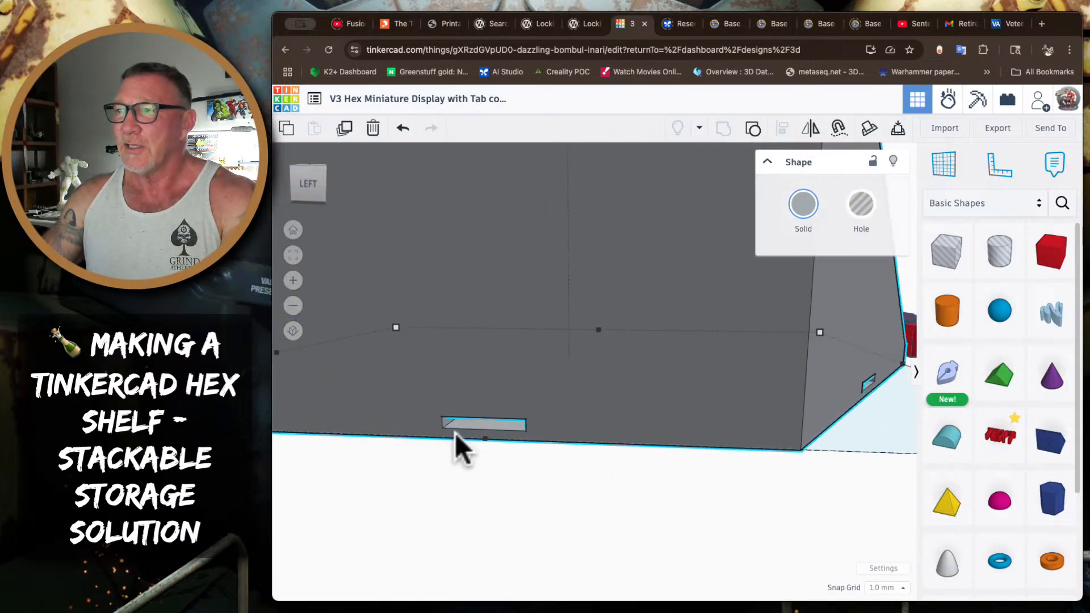
{"action": "right_click_drag", "start_coordinate": [455, 432], "coordinate": [399, 500]}
{"action": "scroll", "coordinate": [506, 442], "scroll_direction": "down", "scroll_amount": 10}
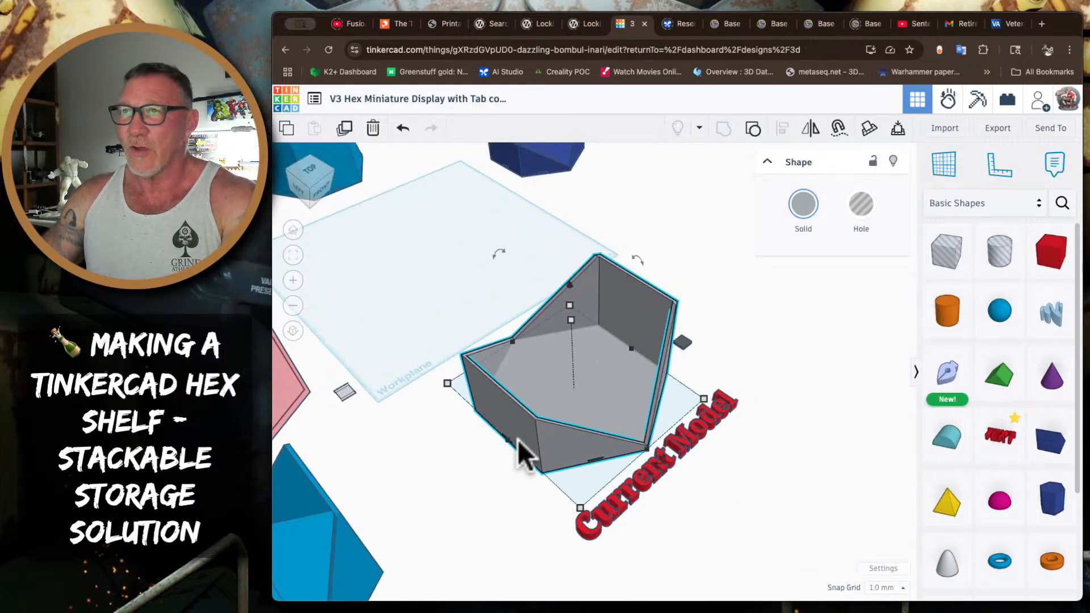
{"action": "scroll", "coordinate": [517, 440], "scroll_direction": "up", "scroll_amount": 5}
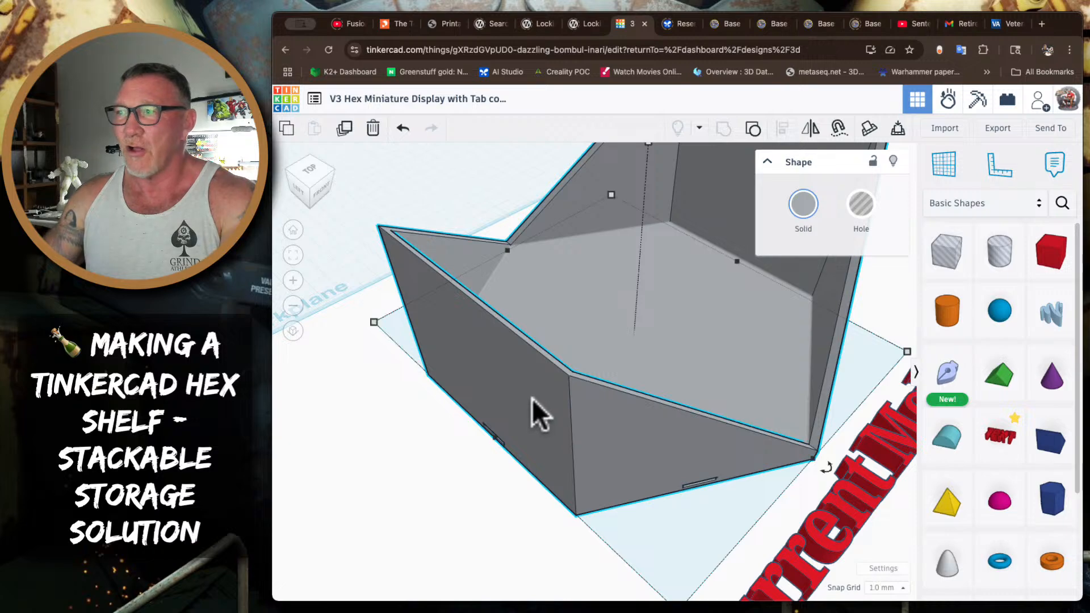
{"action": "right_click_drag", "start_coordinate": [530, 418], "coordinate": [548, 434]}
{"action": "right_click_drag", "start_coordinate": [765, 453], "coordinate": [648, 471]}
Compare the separate dark tab box with the slot positions around the grey shelf's base, viewing the shelf transparent from above
{"action": "left_click", "coordinate": [787, 528]}
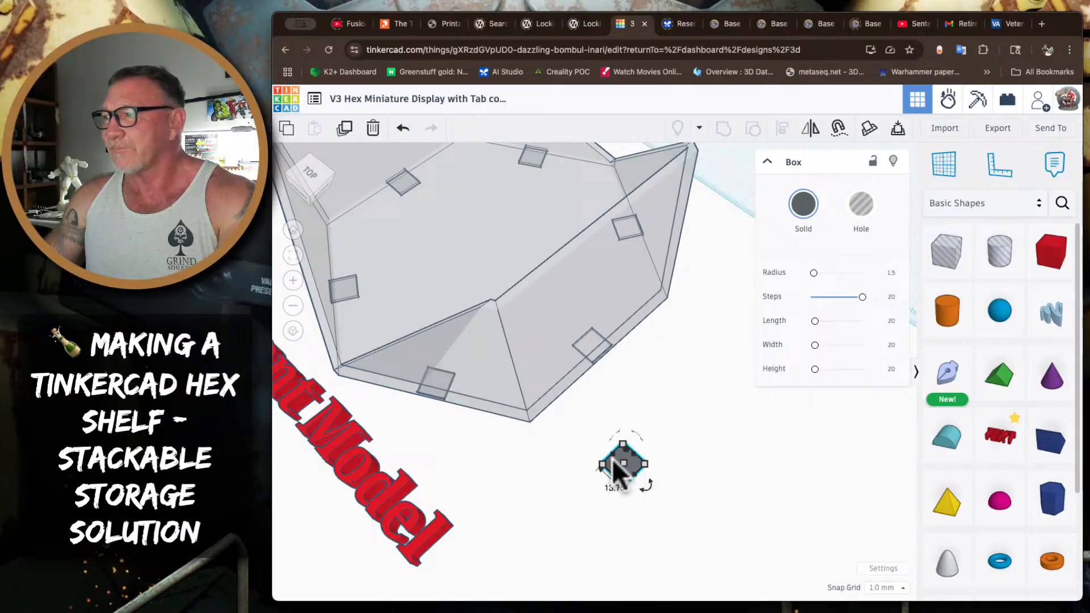
{"action": "middle_click_drag", "start_coordinate": [432, 376], "coordinate": [549, 417]}
{"action": "right_click_drag", "start_coordinate": [552, 437], "coordinate": [557, 467]}
{"action": "right_click_drag", "start_coordinate": [640, 455], "coordinate": [642, 370]}
{"action": "left_click", "coordinate": [765, 160]}
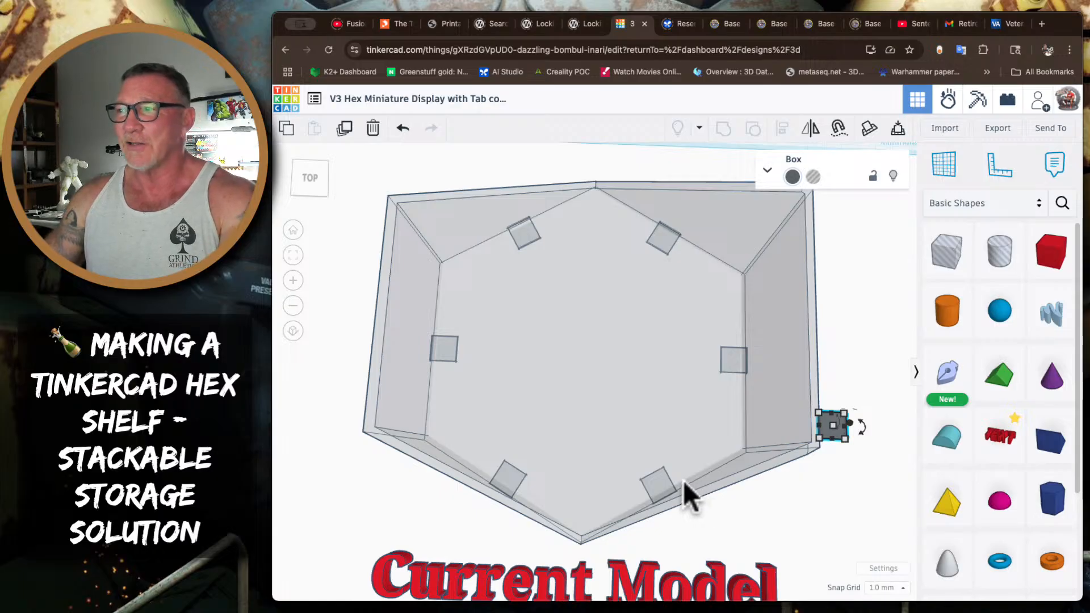
{"action": "middle_click_drag", "start_coordinate": [732, 498], "coordinate": [716, 471]}
{"action": "right_click_drag", "start_coordinate": [717, 470], "coordinate": [722, 482]}
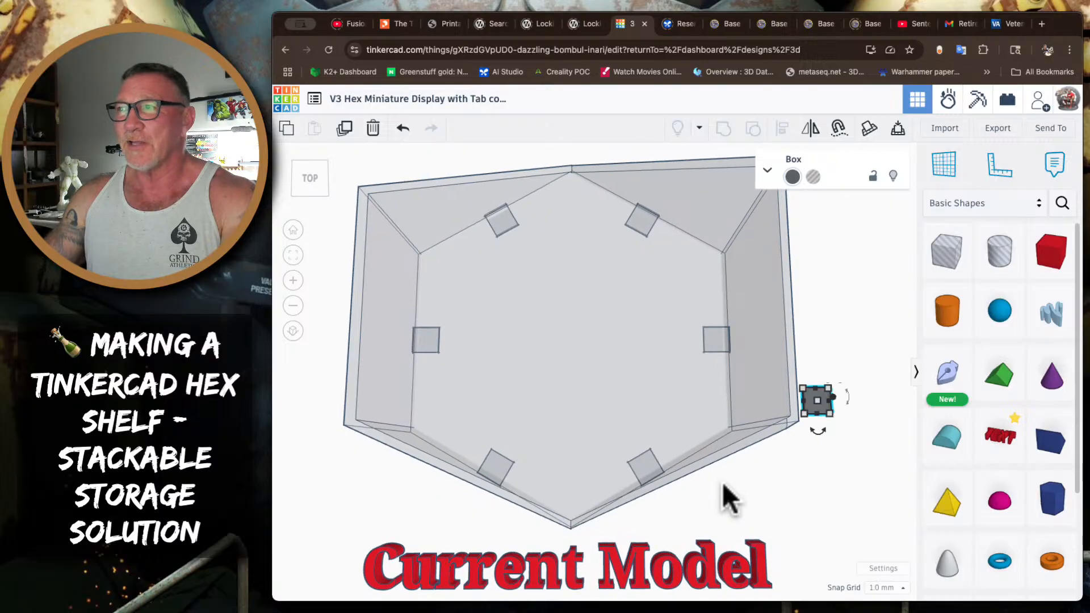
{"action": "left_click", "coordinate": [611, 385]}
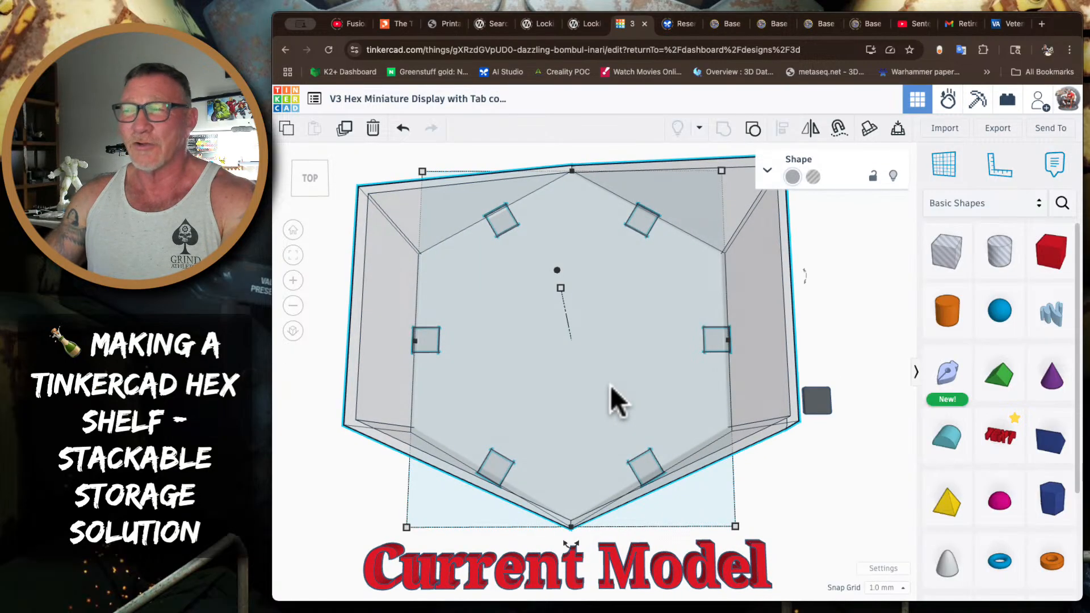
{"action": "right_click_drag", "start_coordinate": [705, 462], "coordinate": [617, 438]}
{"action": "middle_click_drag", "start_coordinate": [673, 244], "coordinate": [646, 405]}
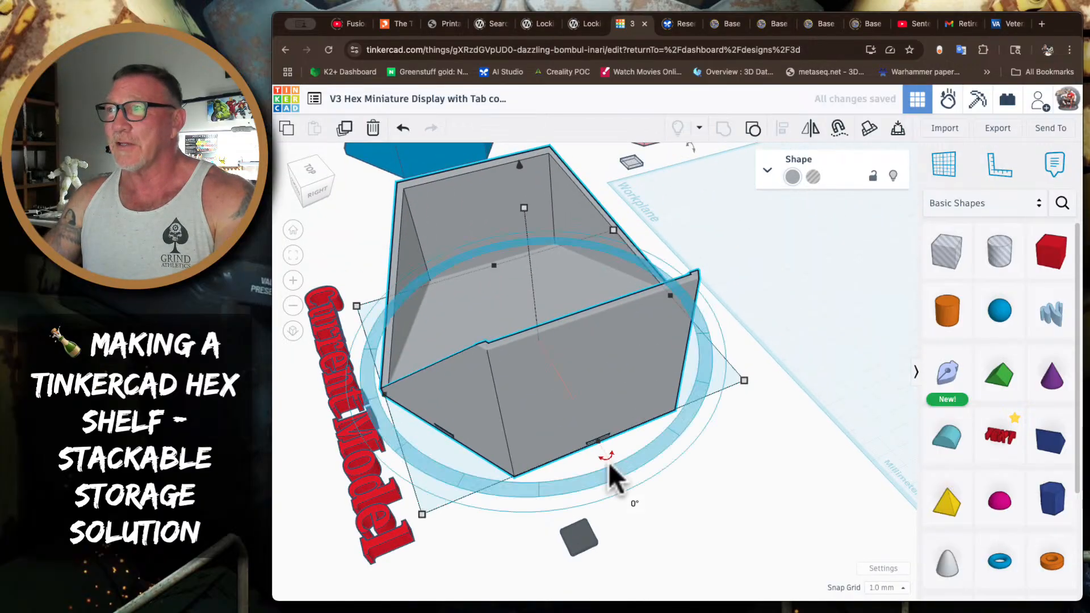
Move the dark tab box about 15 mm along both axes so it sits in front of the grey shelf's side slot
{"action": "right_click_drag", "start_coordinate": [607, 471], "coordinate": [594, 417]}
{"action": "scroll", "coordinate": [562, 278], "scroll_direction": "up", "scroll_amount": 8}
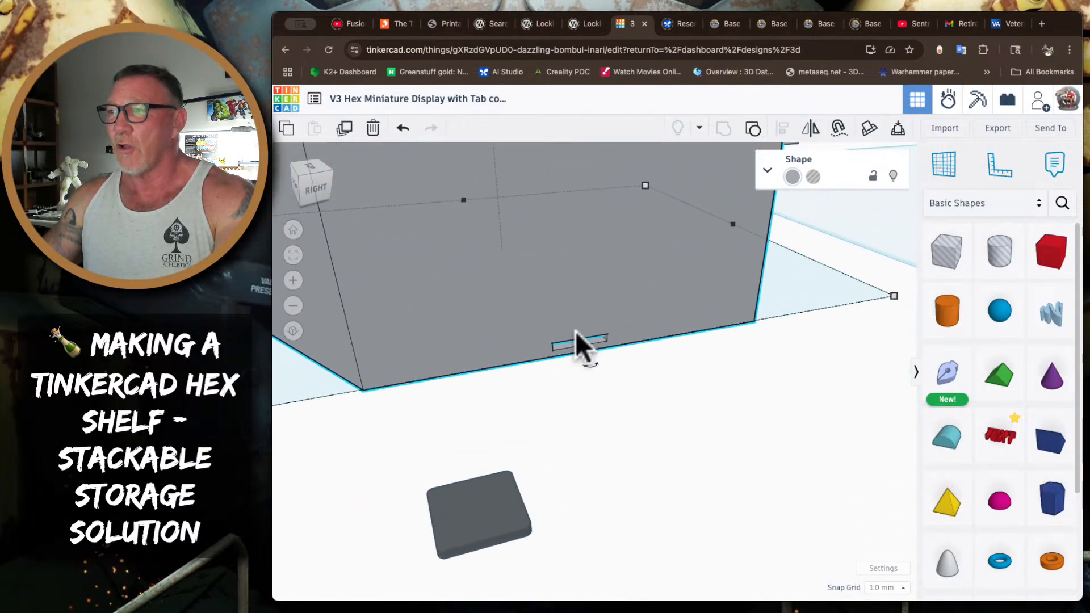
{"action": "scroll", "coordinate": [574, 331], "scroll_direction": "down", "scroll_amount": 1}
{"action": "left_click_drag", "start_coordinate": [486, 505], "coordinate": [535, 438]}
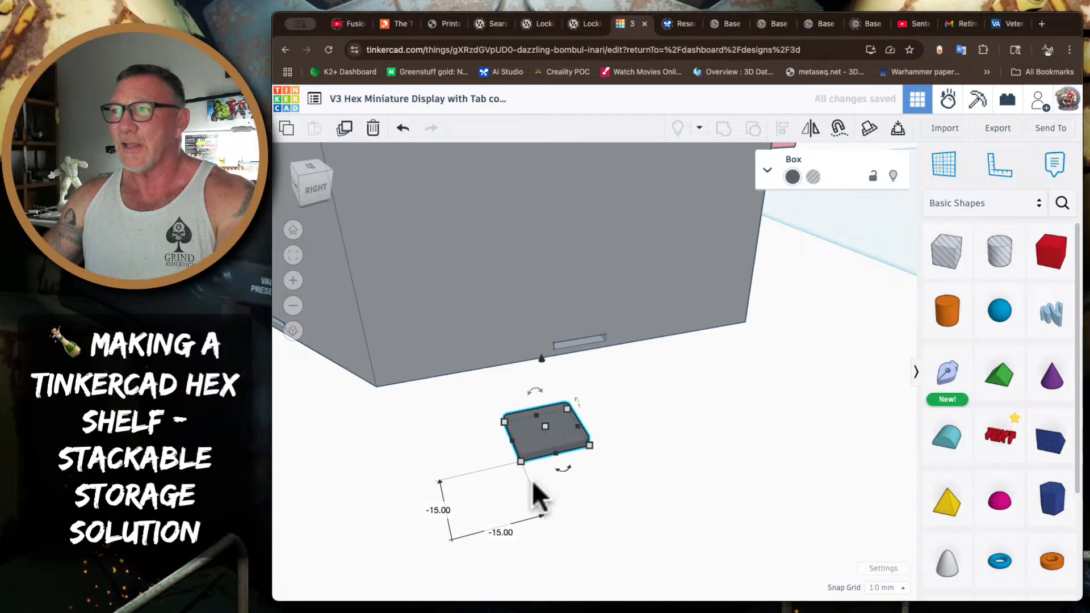
{"action": "left_click", "coordinate": [520, 461]}
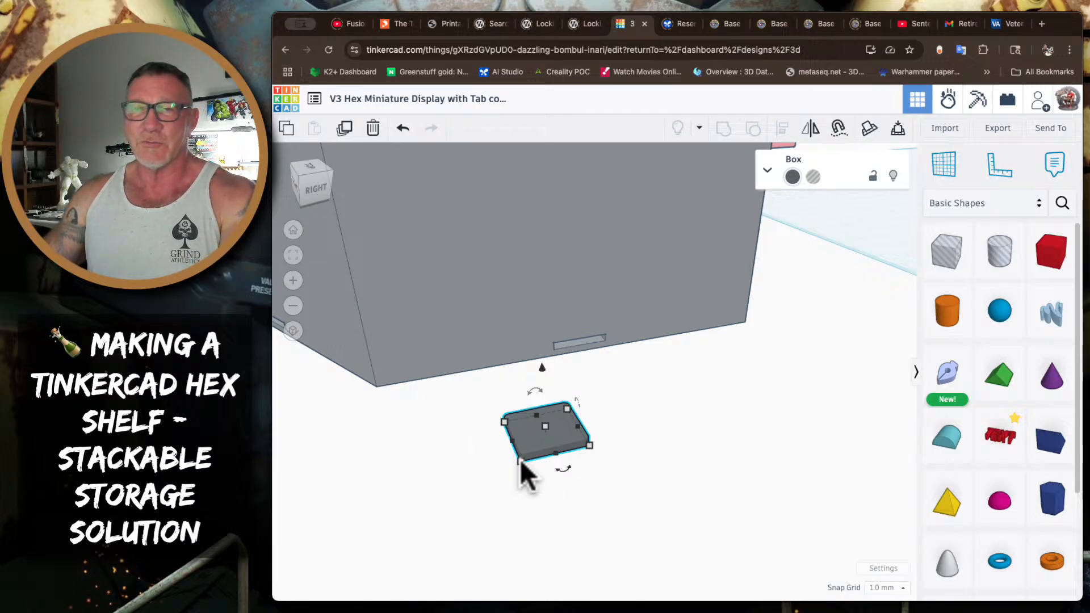
{"action": "mouse_move", "coordinate": [545, 425]}
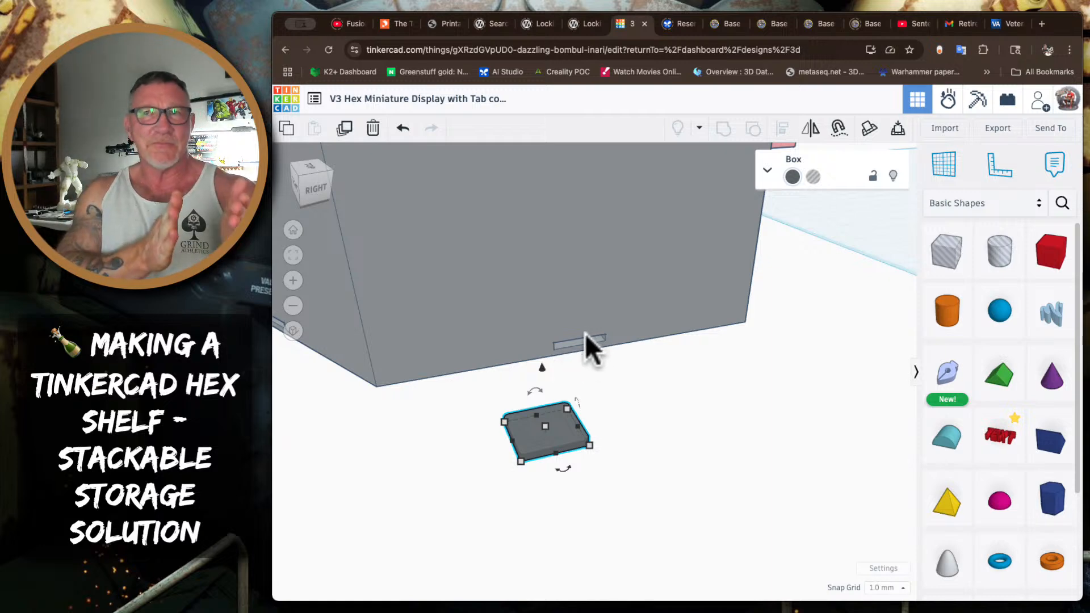
Lock the grey shelf and the dark tab box beside it against editing
{"action": "scroll", "coordinate": [536, 444], "scroll_direction": "down", "scroll_amount": 3}
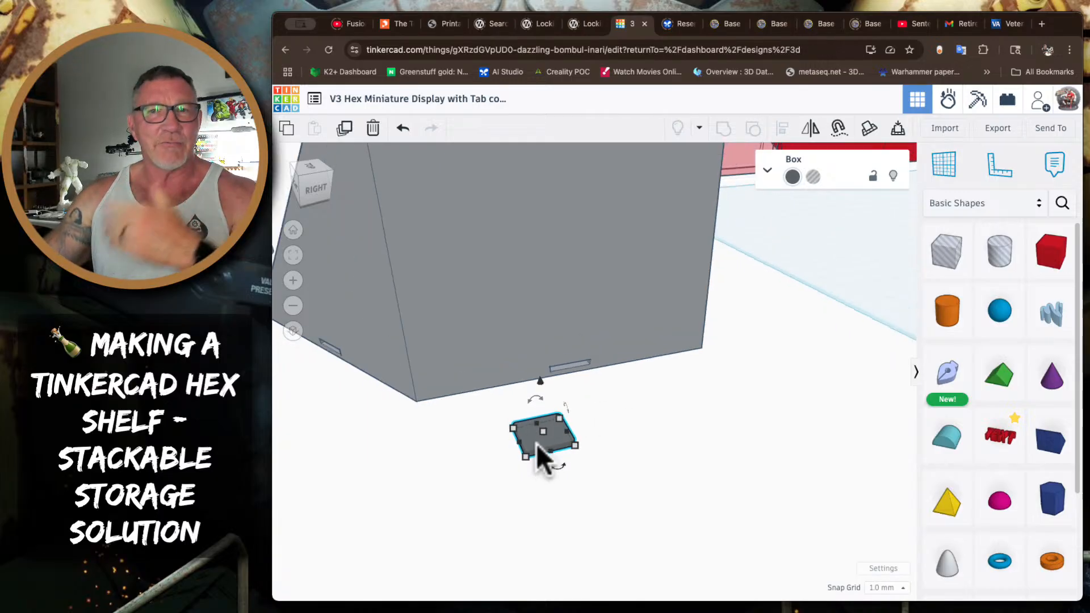
{"action": "scroll", "coordinate": [536, 444], "scroll_direction": "down", "scroll_amount": 8}
{"action": "right_click_drag", "start_coordinate": [450, 470], "coordinate": [469, 413]}
{"action": "scroll", "coordinate": [562, 407], "scroll_direction": "up", "scroll_amount": 5}
{"action": "right_click_drag", "start_coordinate": [394, 394], "coordinate": [450, 401]}
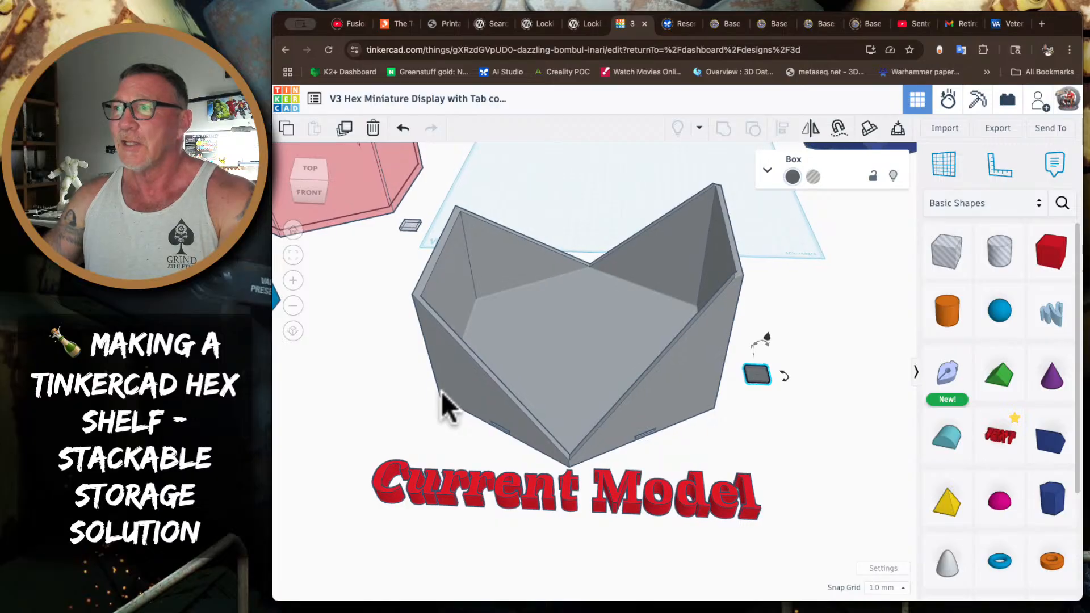
{"action": "left_click", "coordinate": [647, 291]}
{"action": "left_click", "coordinate": [872, 176]}
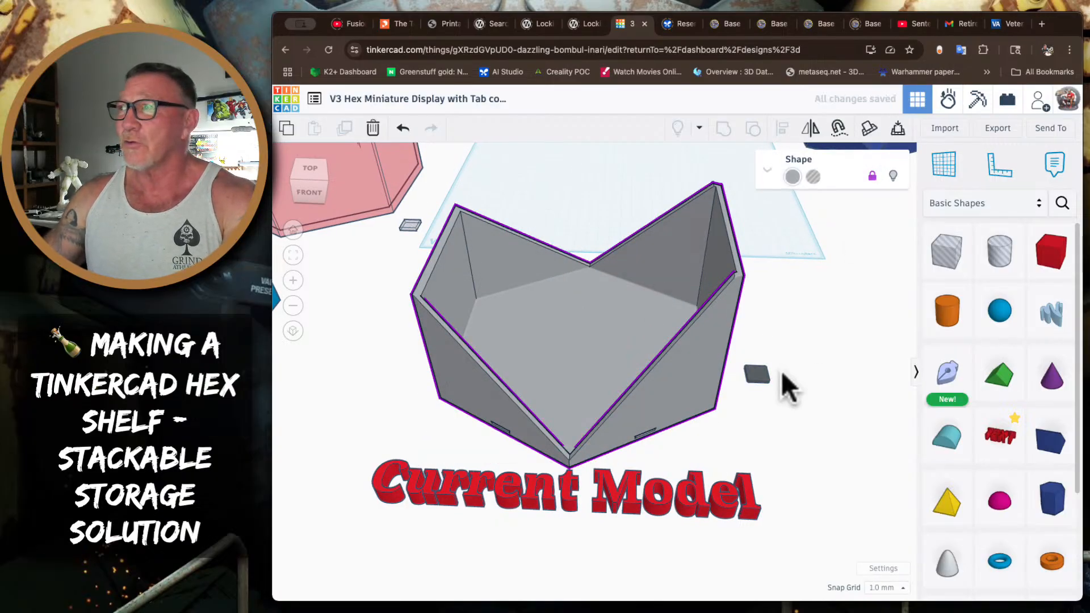
{"action": "left_click", "coordinate": [756, 375]}
{"action": "left_click", "coordinate": [873, 176]}
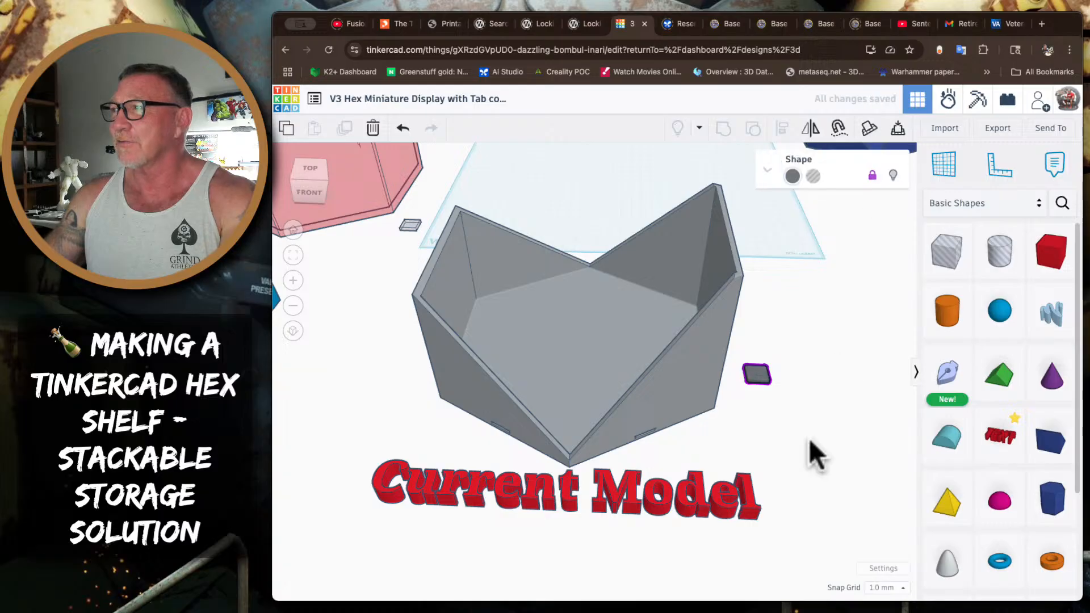
{"action": "left_click", "coordinate": [640, 400]}
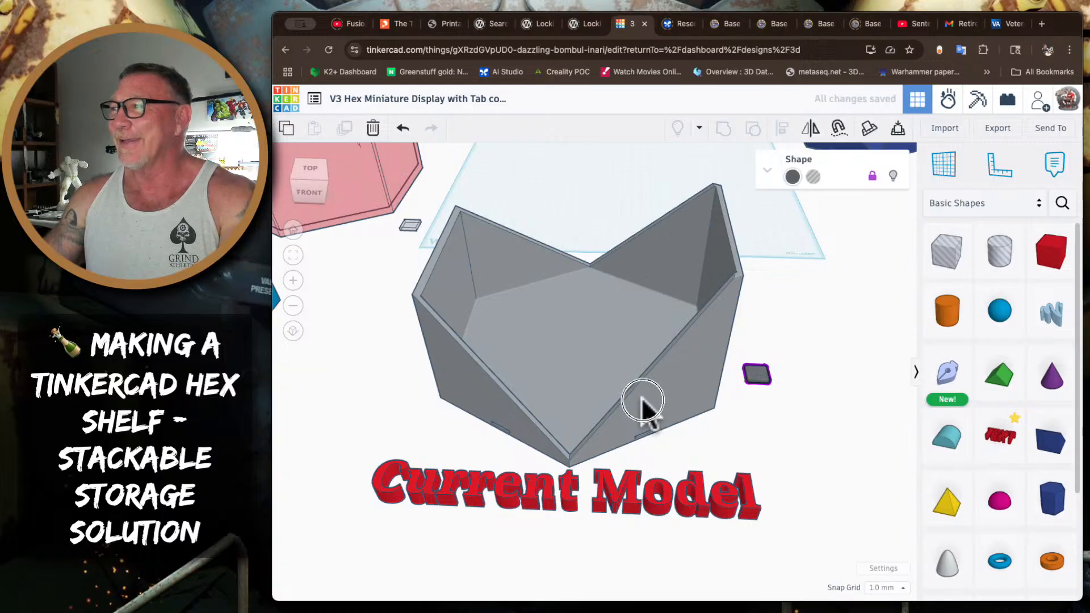
{"action": "left_click", "coordinate": [591, 337]}
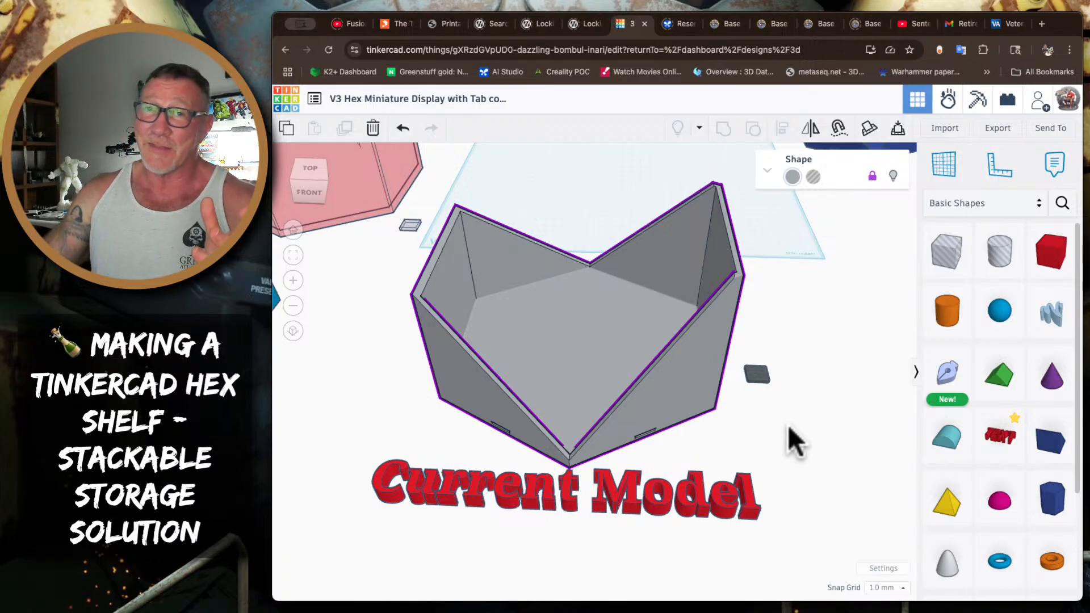
{"action": "scroll", "coordinate": [786, 424], "scroll_direction": "down", "scroll_amount": 2}
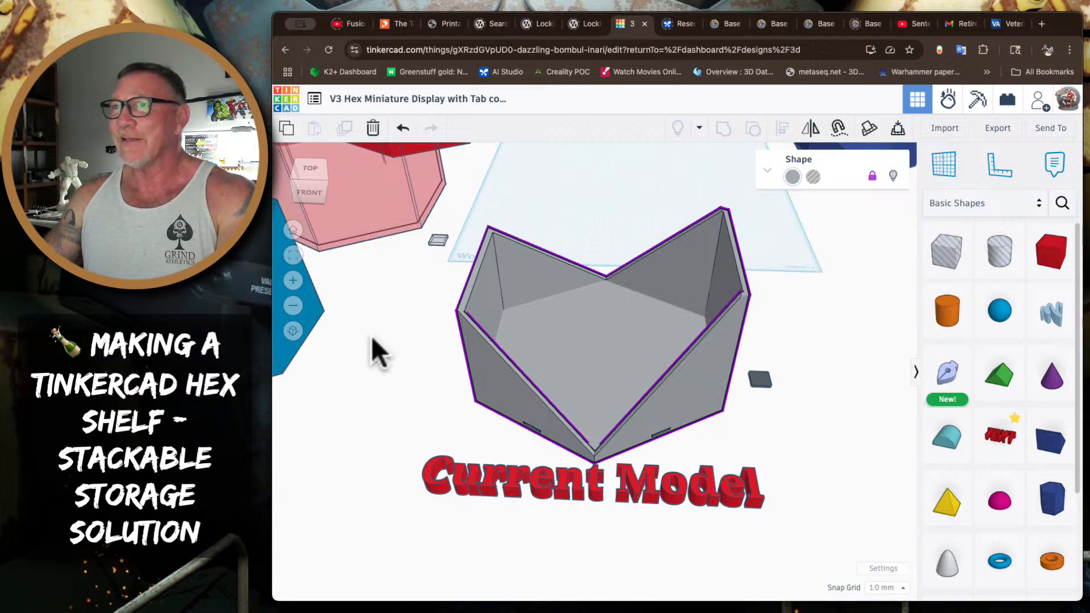